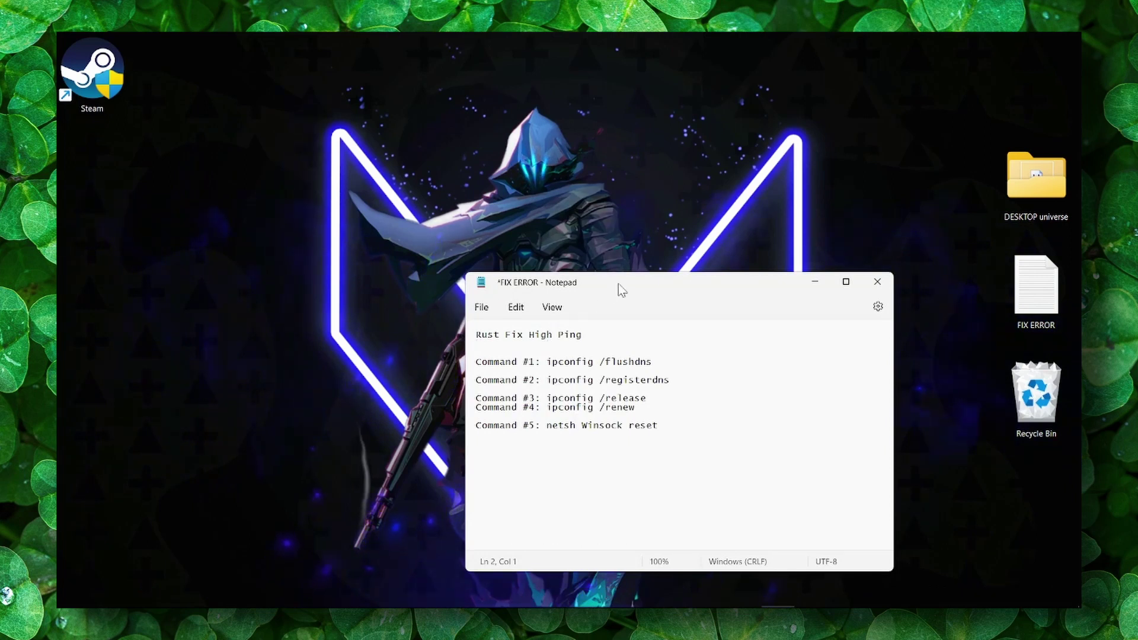
# - Shrink the FIX ERROR Notepad window and move it next to the desktop icons
pyautogui.moveTo(619, 284); pyautogui.dragTo(649, 223)
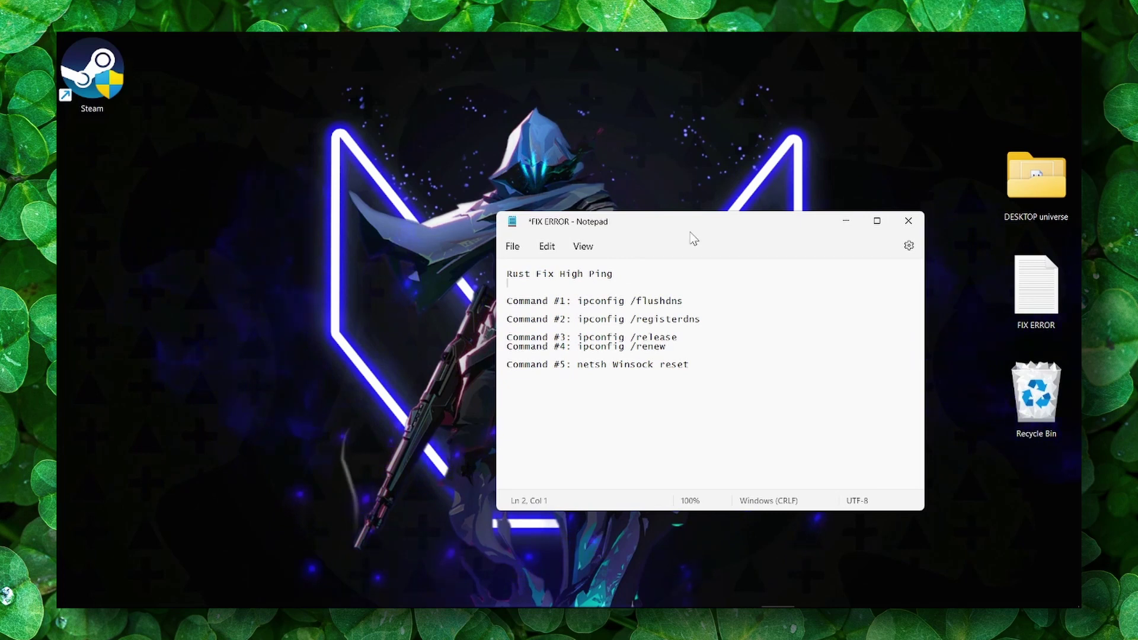
pyautogui.moveTo(691, 237); pyautogui.dragTo(465, 156)
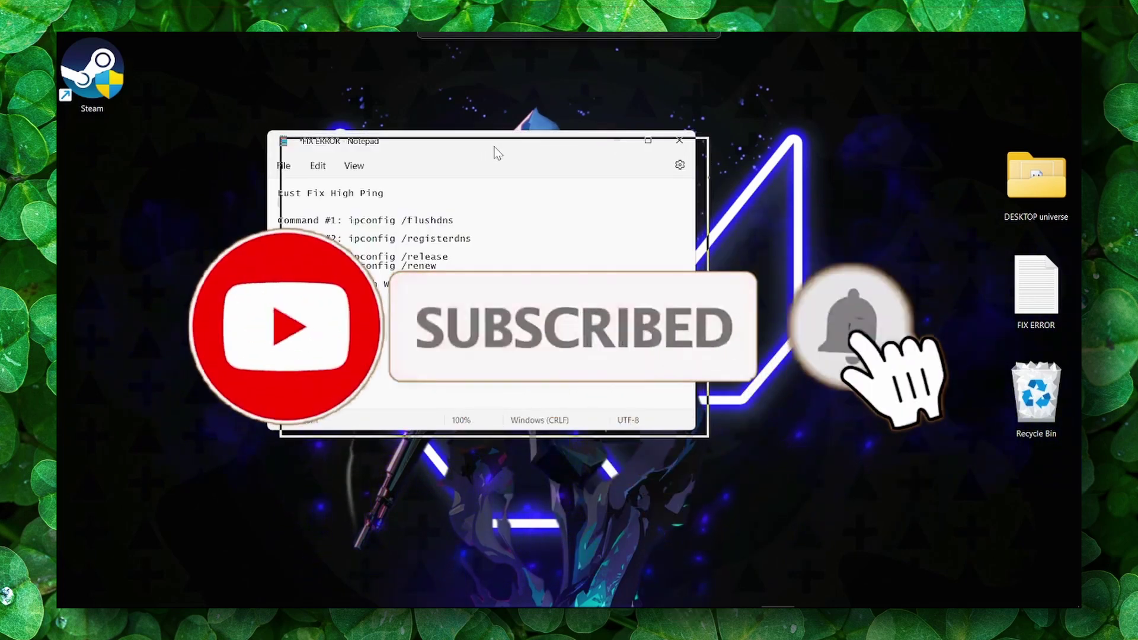
pyautogui.moveTo(497, 153); pyautogui.dragTo(498, 120)
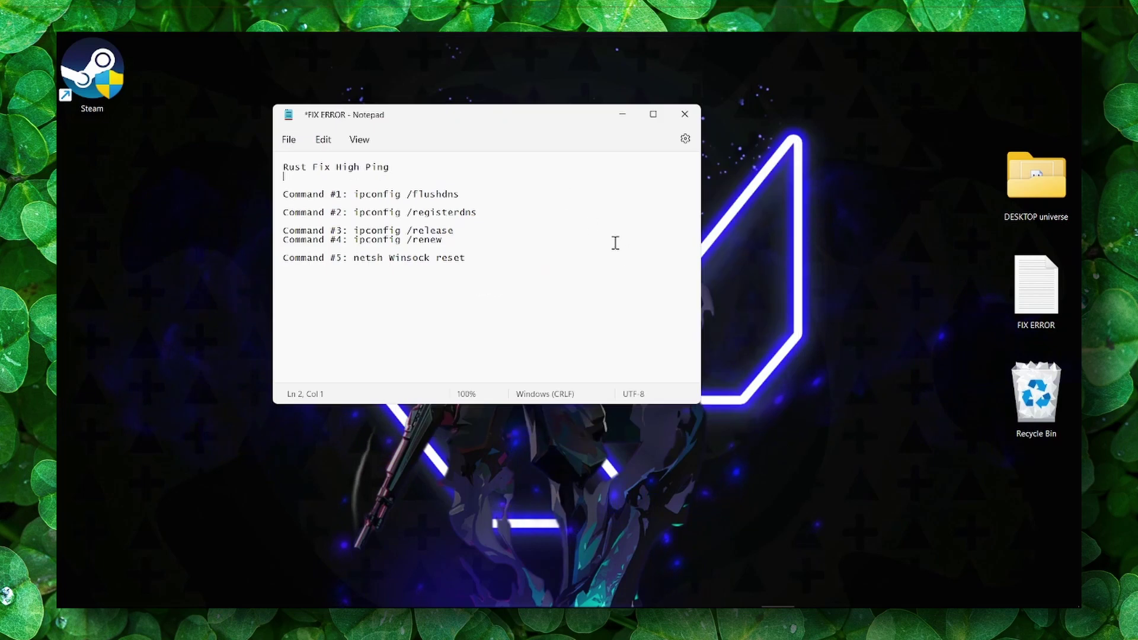
pyautogui.moveTo(700, 403); pyautogui.dragTo(827, 512)
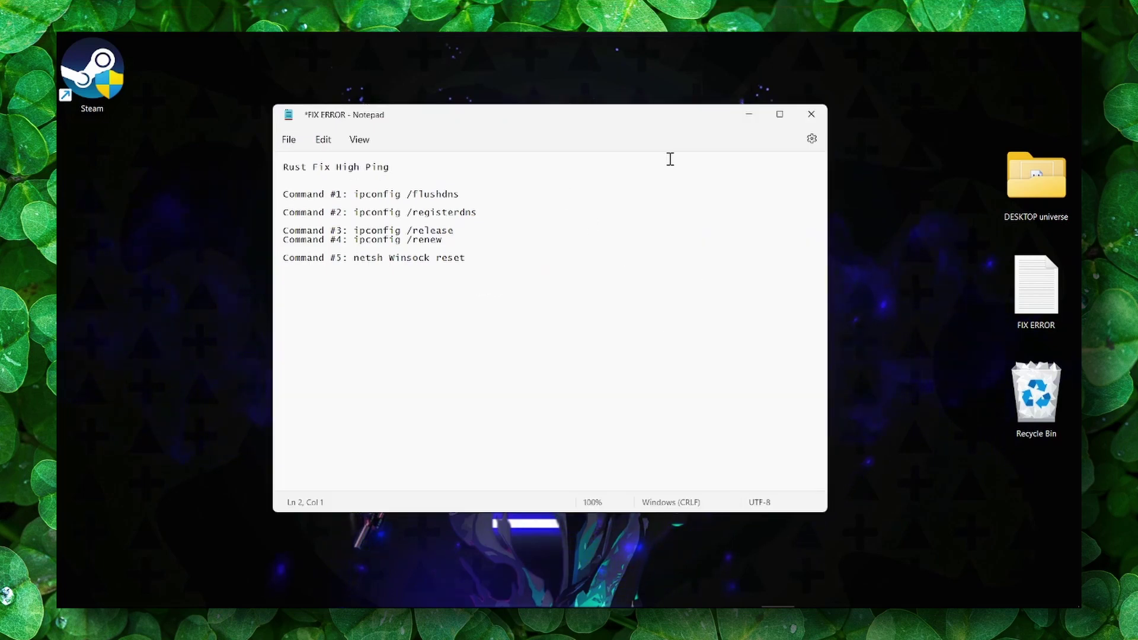
pyautogui.moveTo(662, 117); pyautogui.dragTo(732, 106)
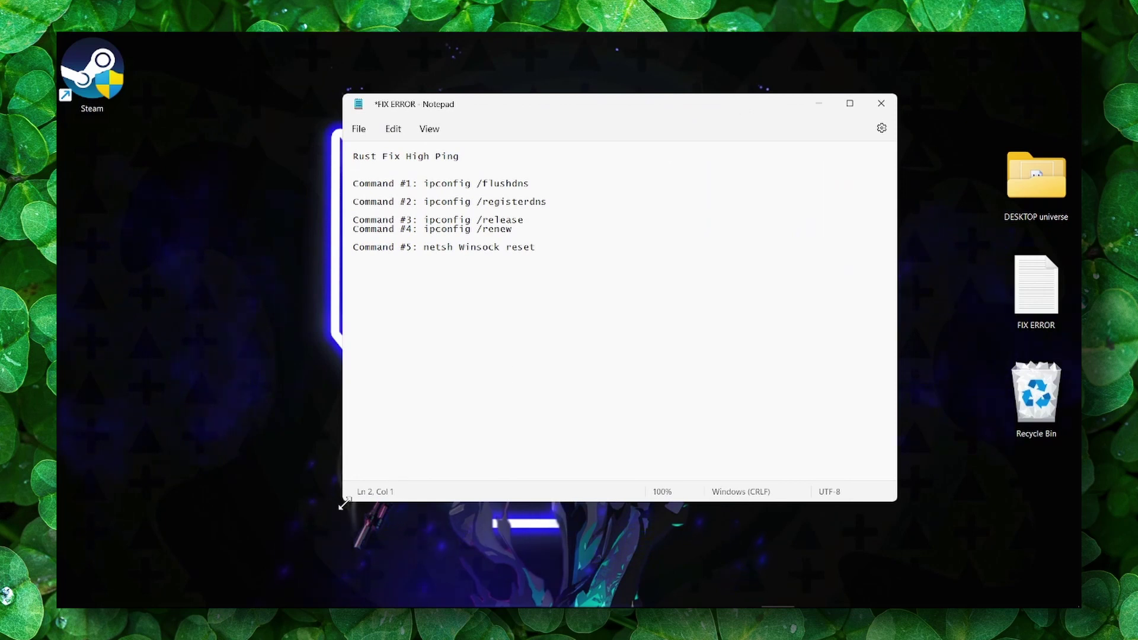
pyautogui.moveTo(345, 504); pyautogui.dragTo(556, 366)
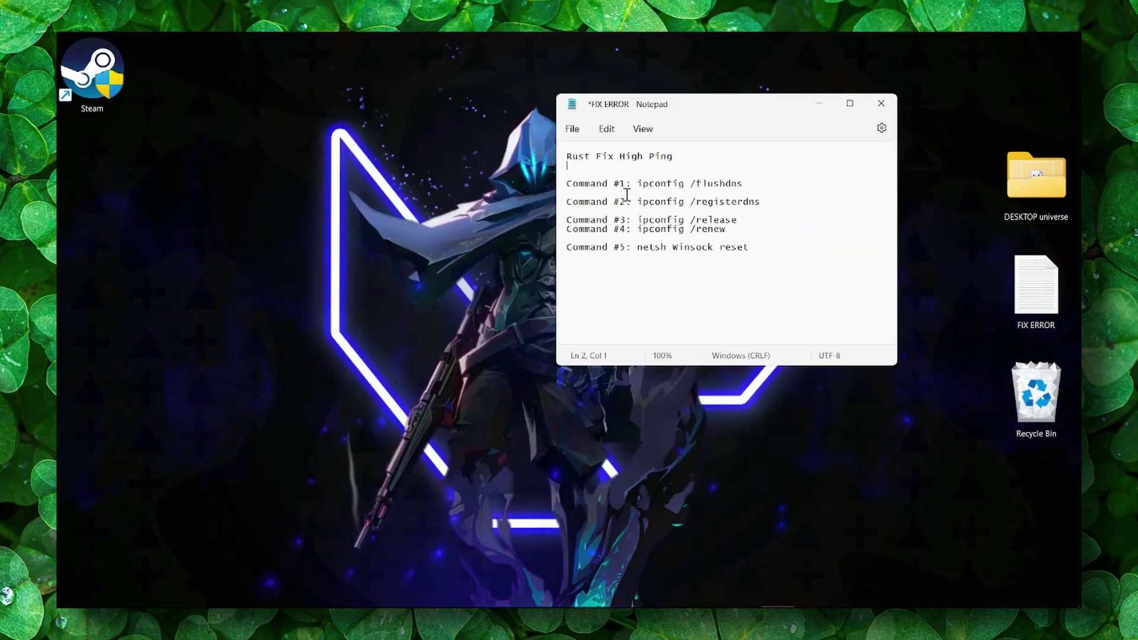
pyautogui.moveTo(675, 112); pyautogui.dragTo(790, 80)
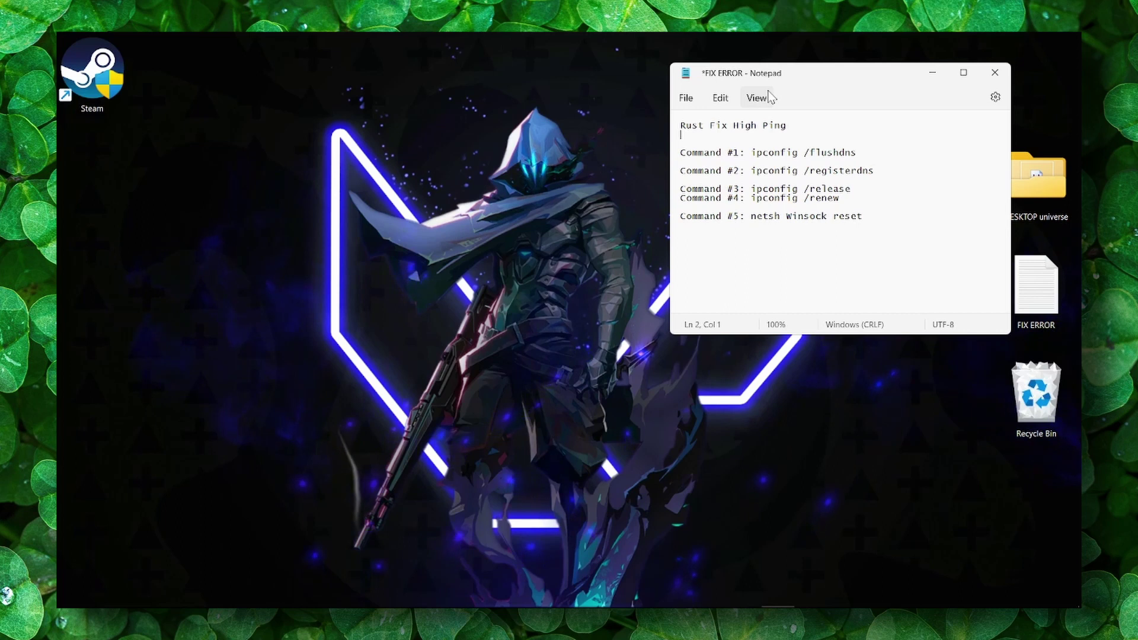
pyautogui.moveTo(762, 78); pyautogui.dragTo(756, 78)
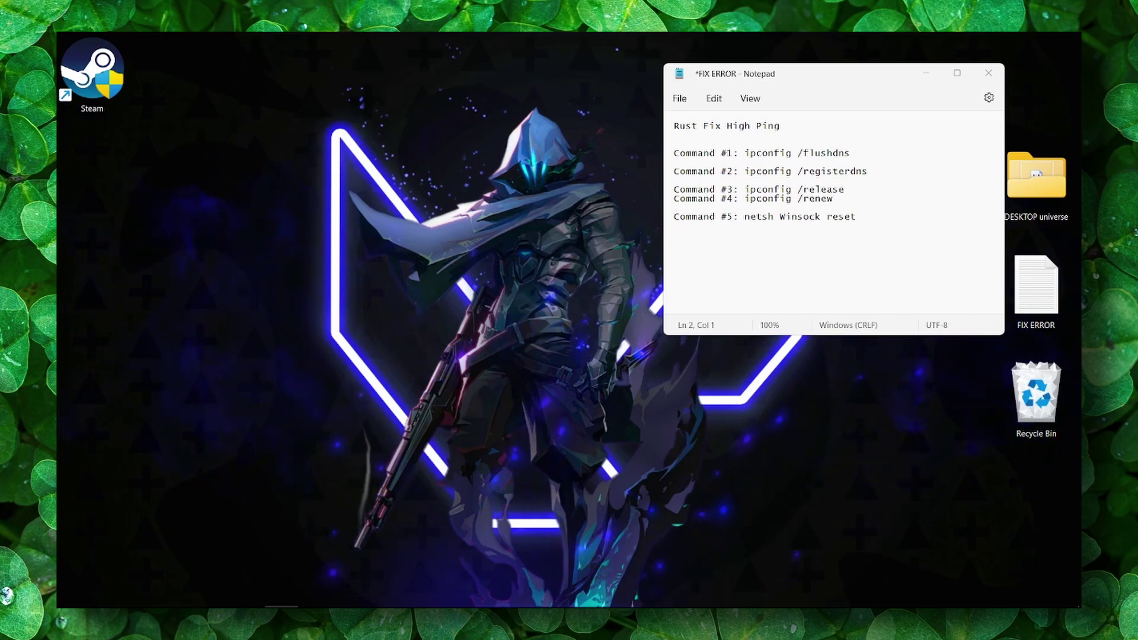
# - Find and open Control Panel through Windows search, and put the Notepad window out of the way
pyautogui.click(446, 258)
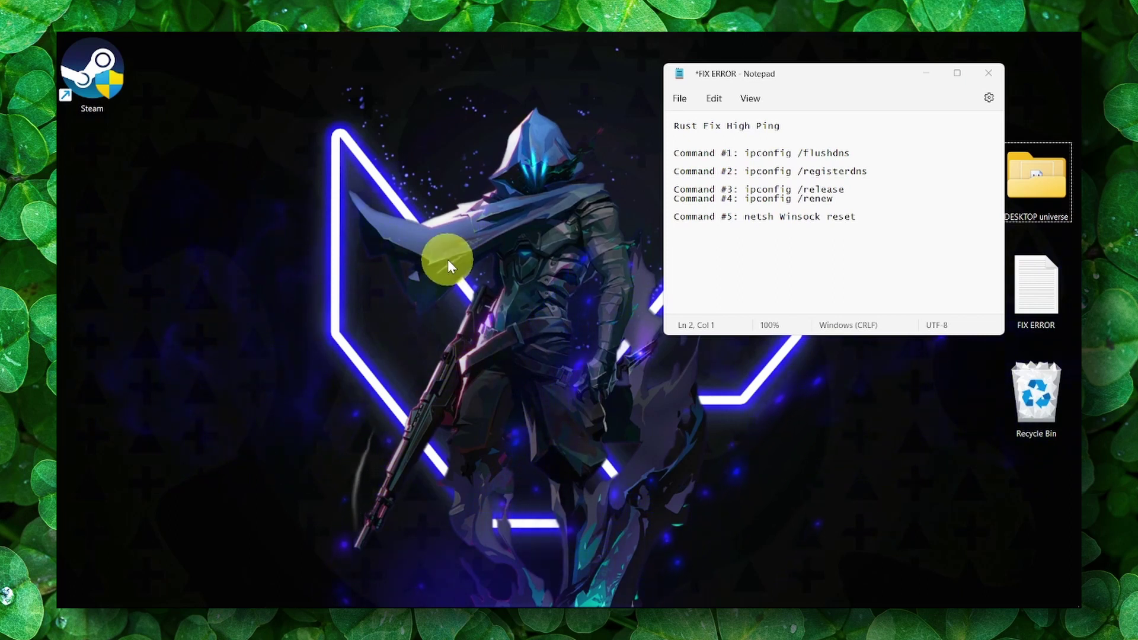
pyautogui.press('super')
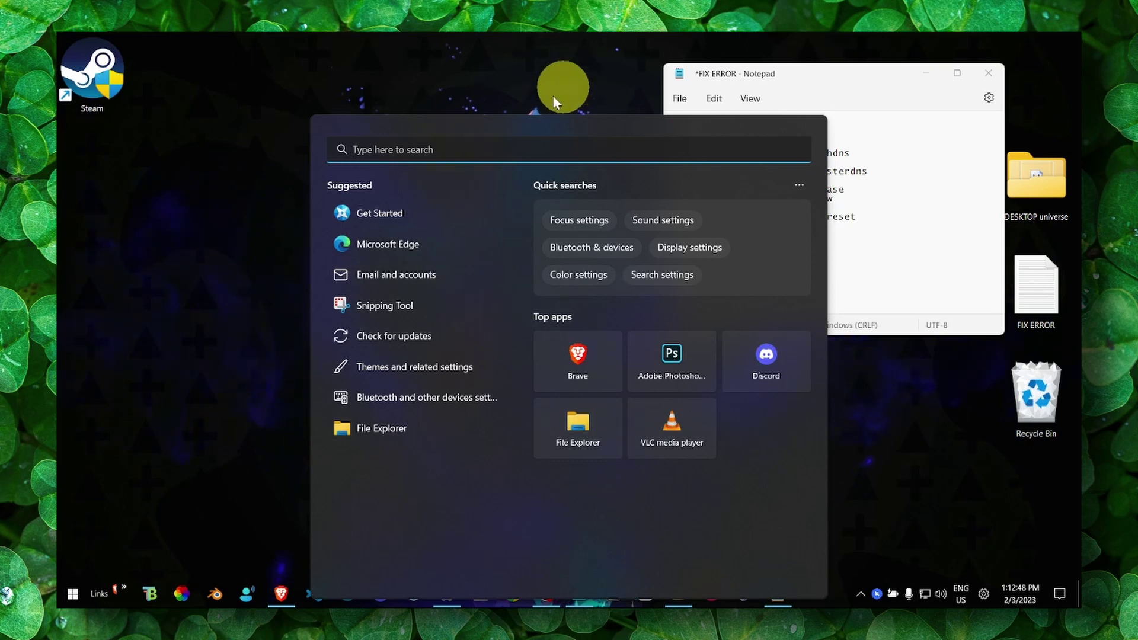
pyautogui.write('co')
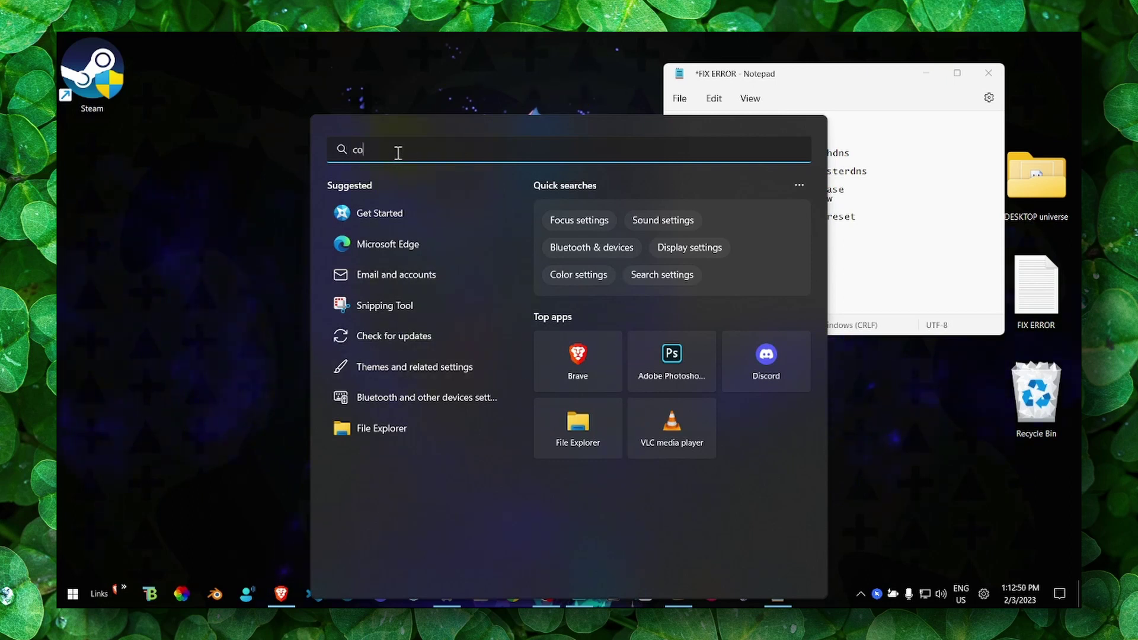
pyautogui.write('ntrol panel')
pyautogui.press('Return')
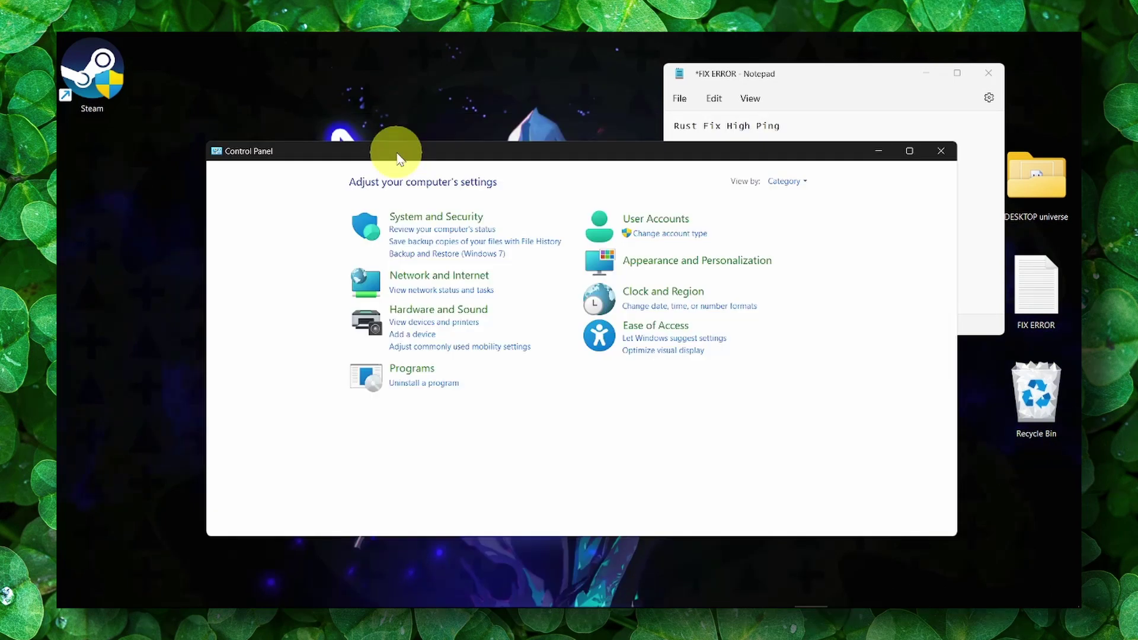
pyautogui.click(988, 72)
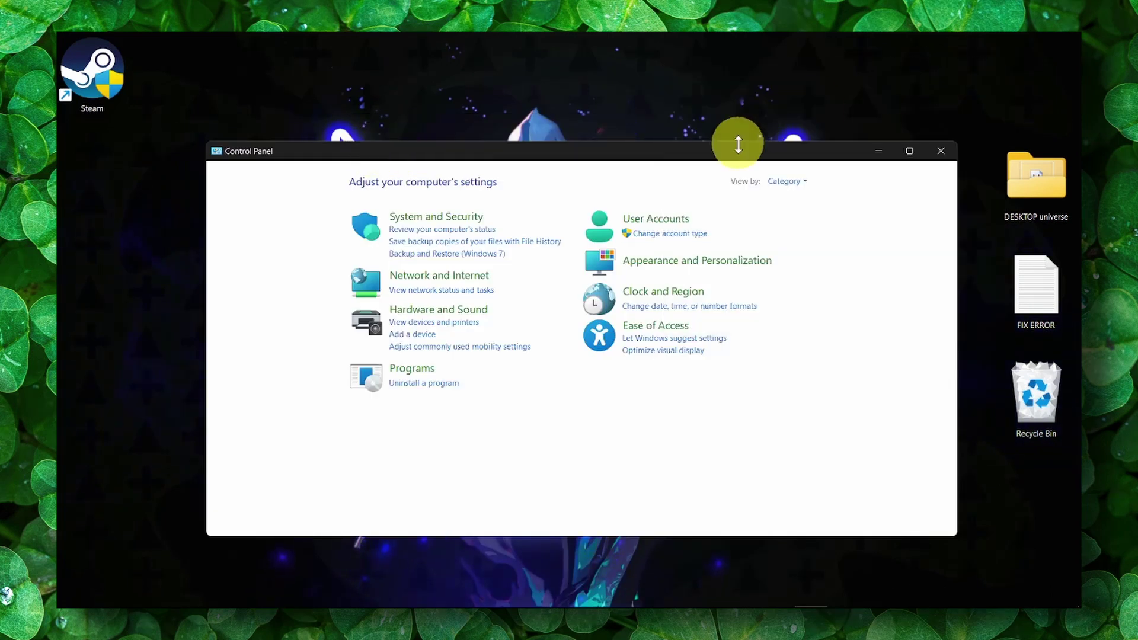
pyautogui.moveTo(738, 144); pyautogui.dragTo(712, 132)
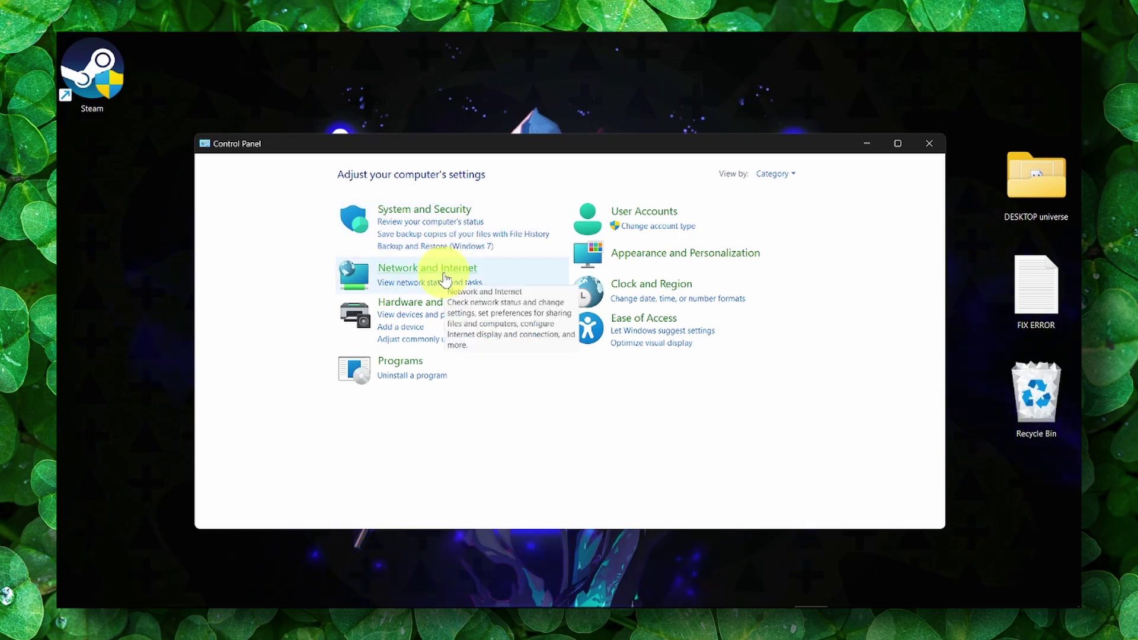
# - Go through Network and Internet and the Network and Sharing Center to the adapter settings showing all network connections
pyautogui.click(445, 276)
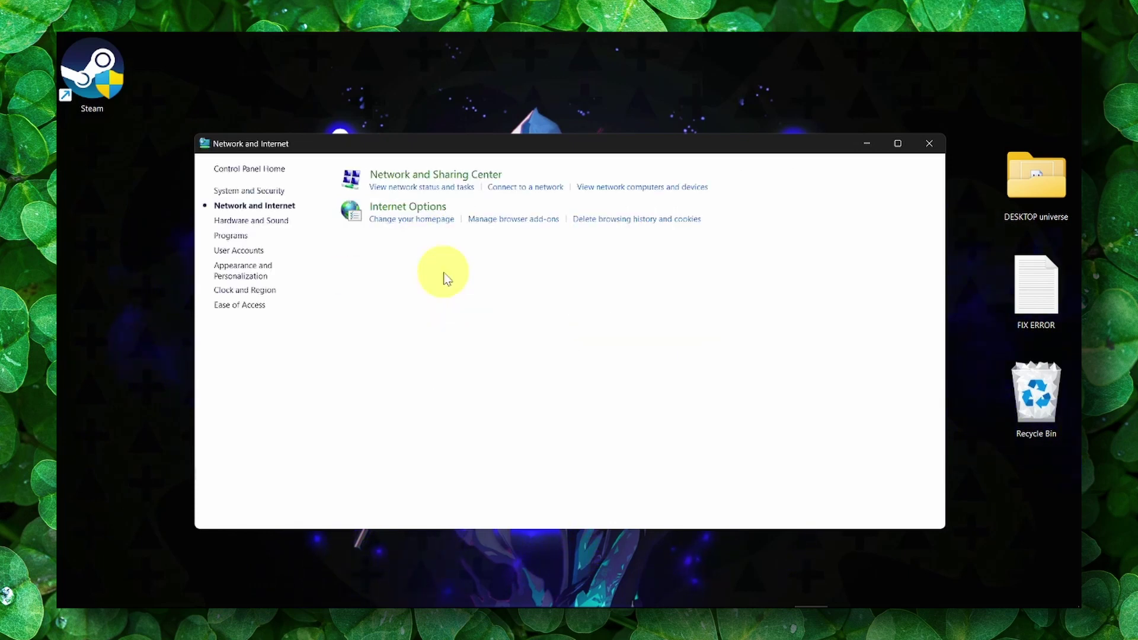
pyautogui.click(439, 176)
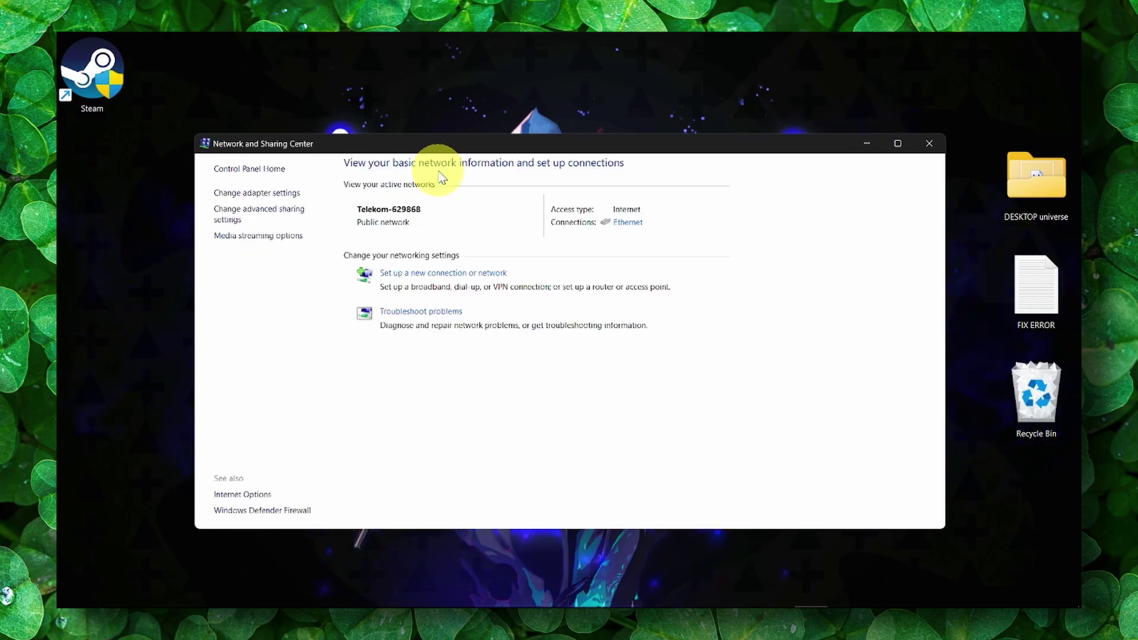
pyautogui.click(265, 193)
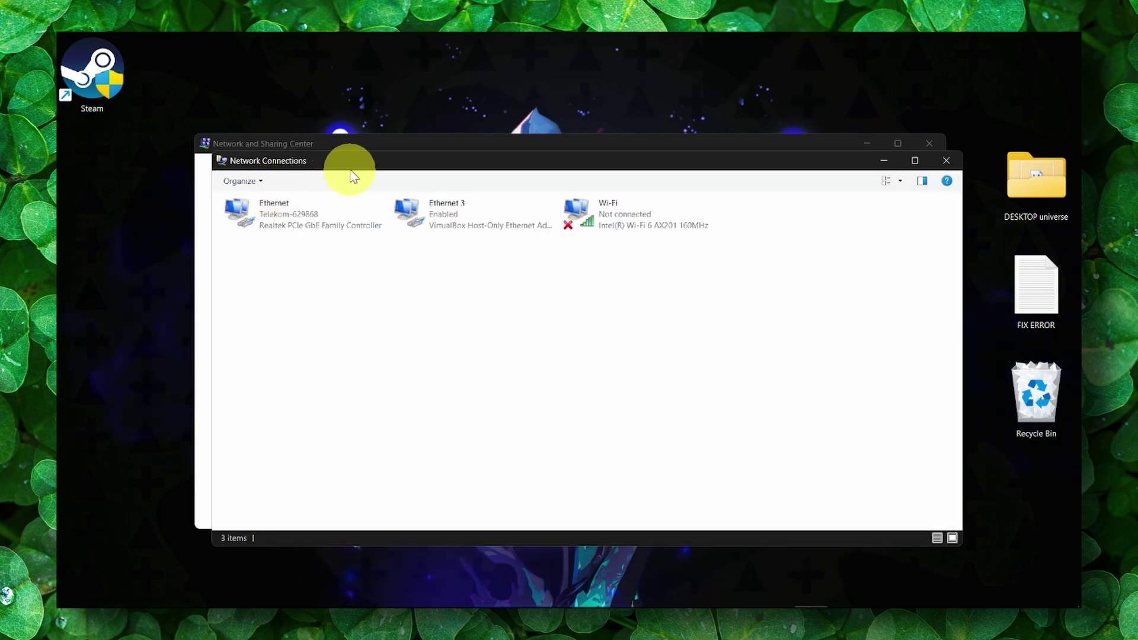
pyautogui.moveTo(351, 167); pyautogui.dragTo(364, 164)
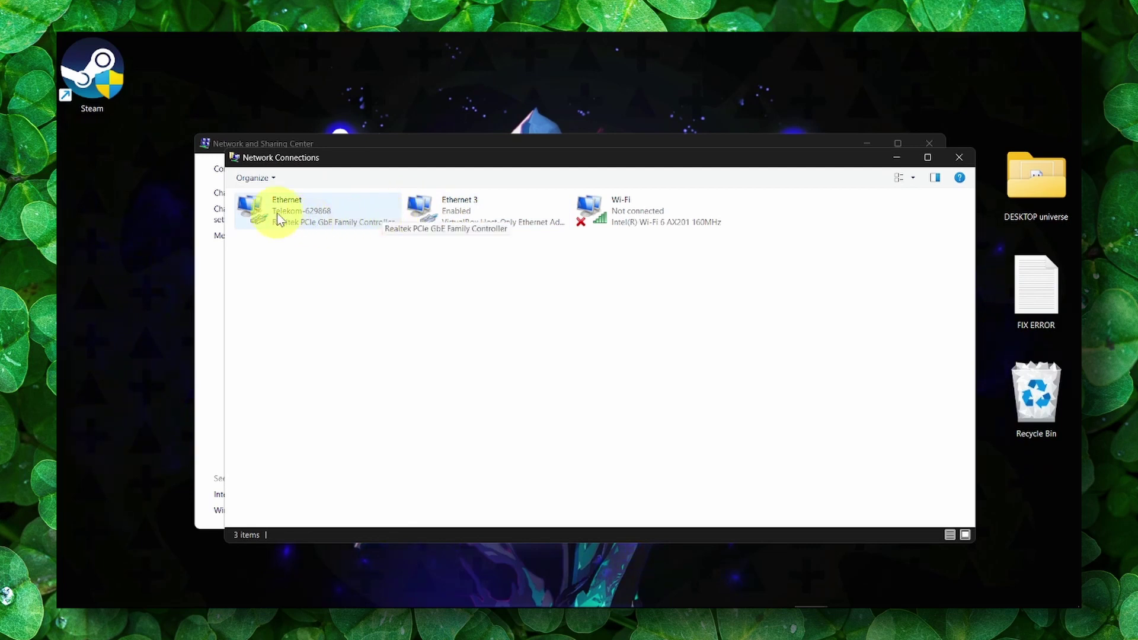
# - Configure the Ethernet adapter's IPv4 properties to use preferred DNS server 8.8.8.8 and alternate 8.8.4.4, and apply the settings
pyautogui.rightClick(297, 220)
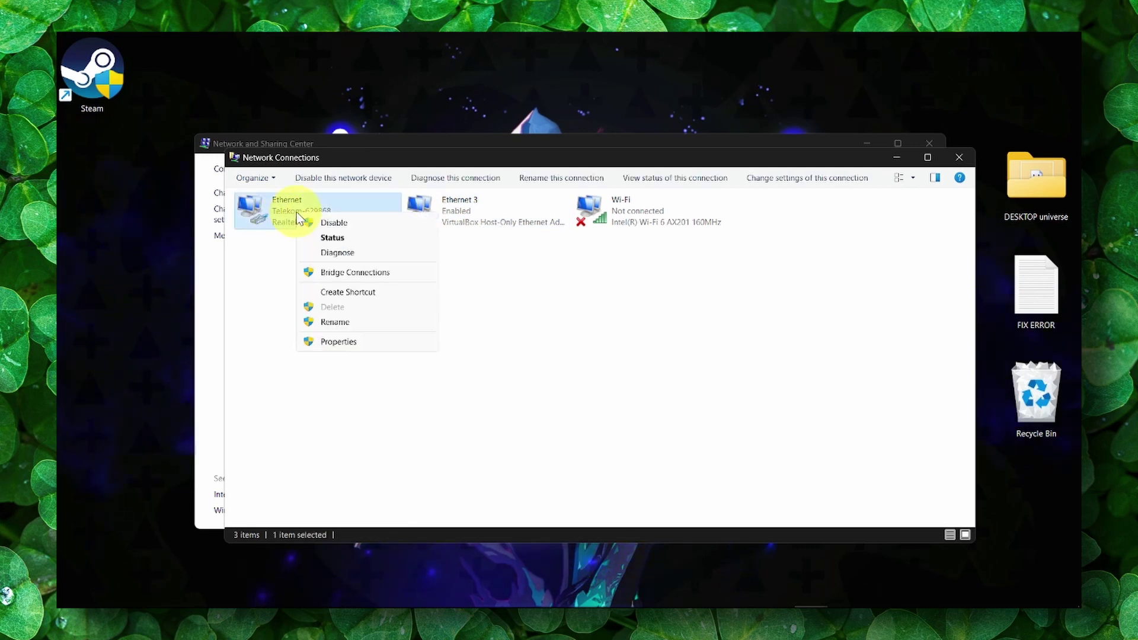
pyautogui.click(344, 342)
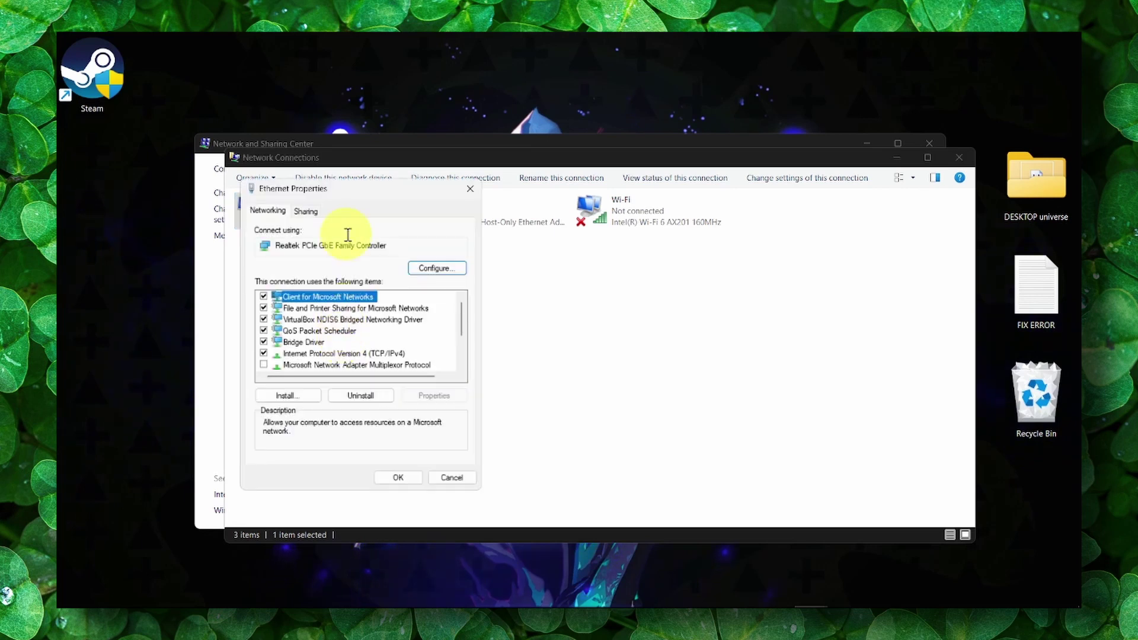
pyautogui.click(326, 354)
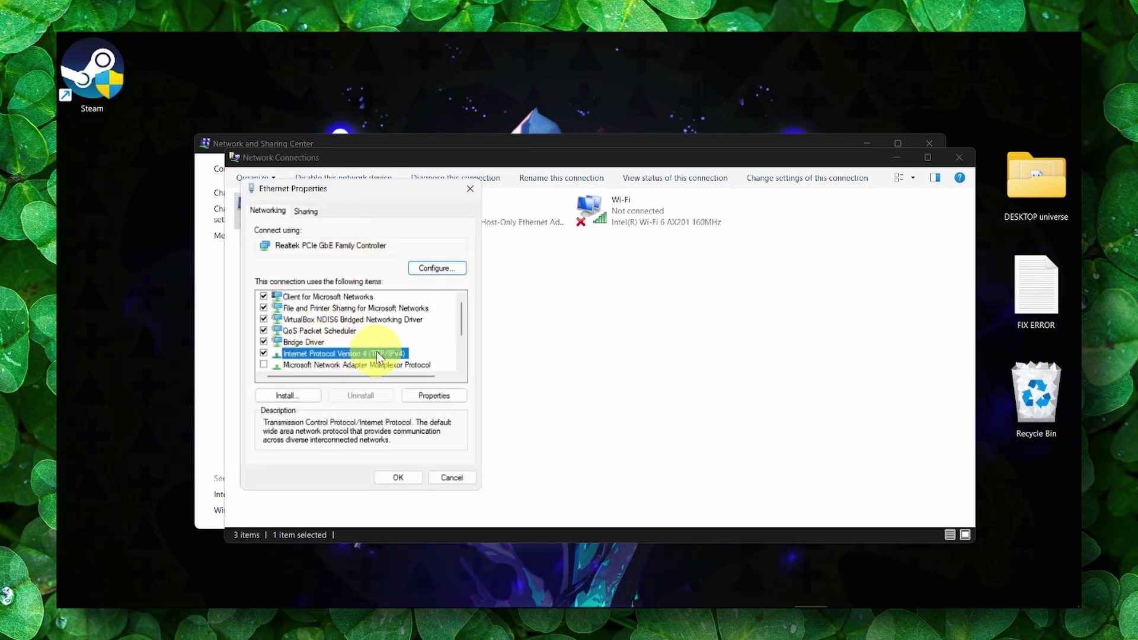
pyautogui.click(430, 396)
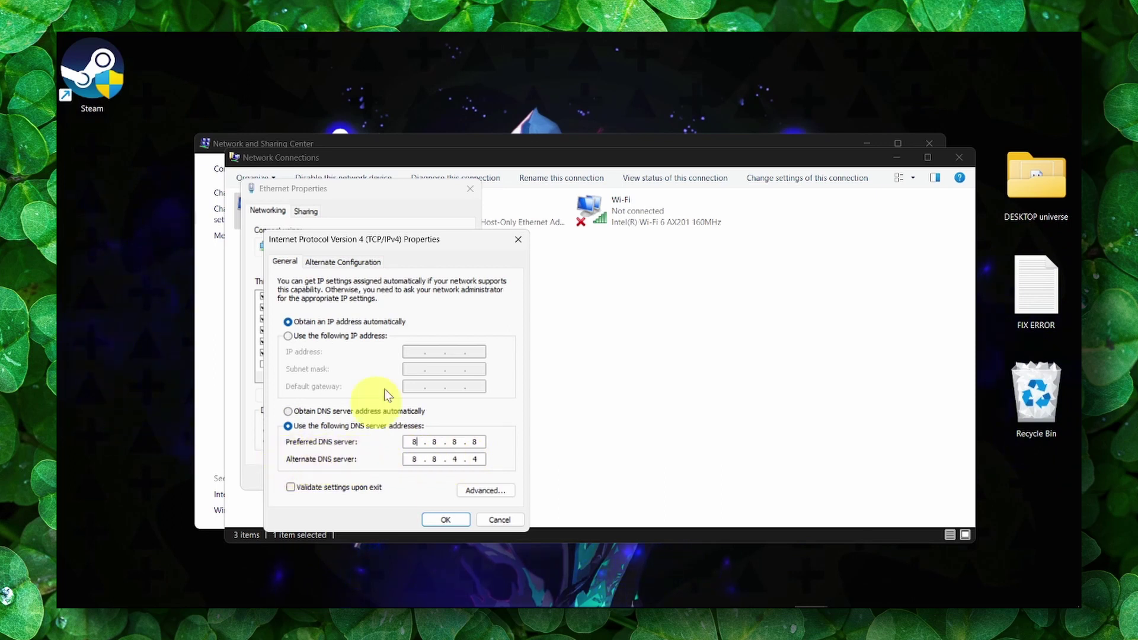
pyautogui.click(446, 519)
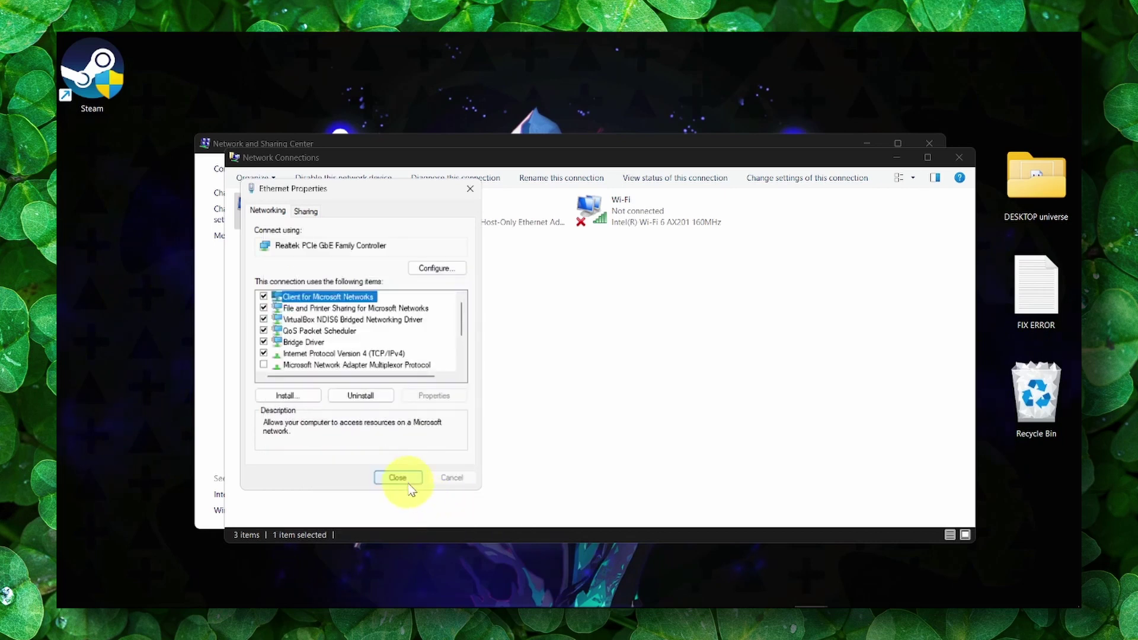
pyautogui.click(408, 478)
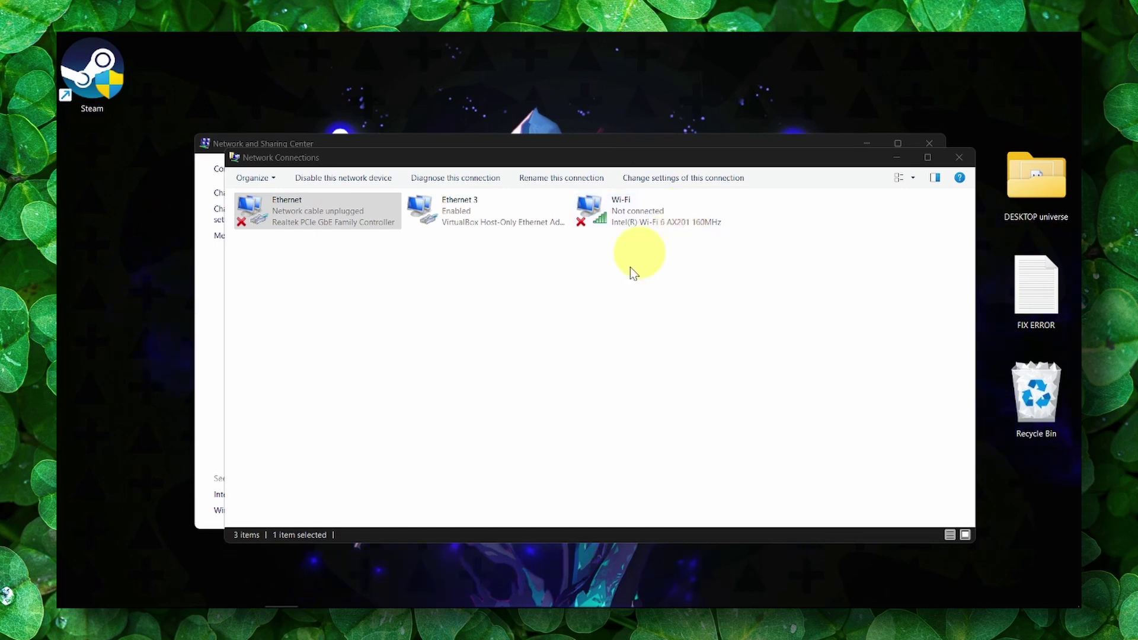
# - Search Windows for cmd and run Command Prompt as administrator
pyautogui.click(147, 270)
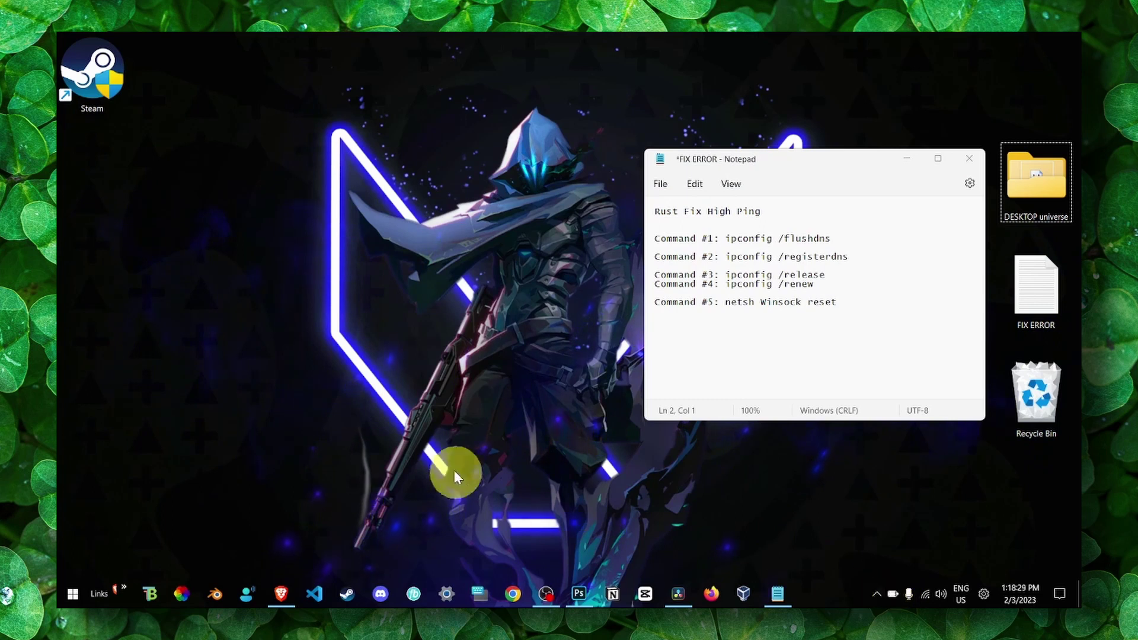
pyautogui.press('super+s')
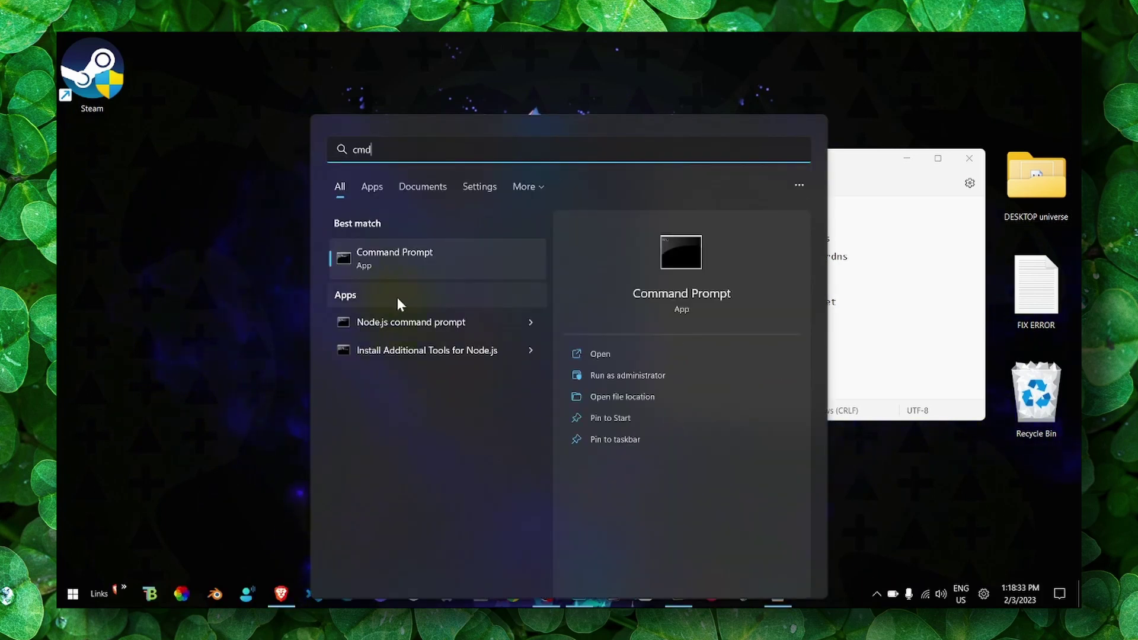
pyautogui.rightClick(397, 258)
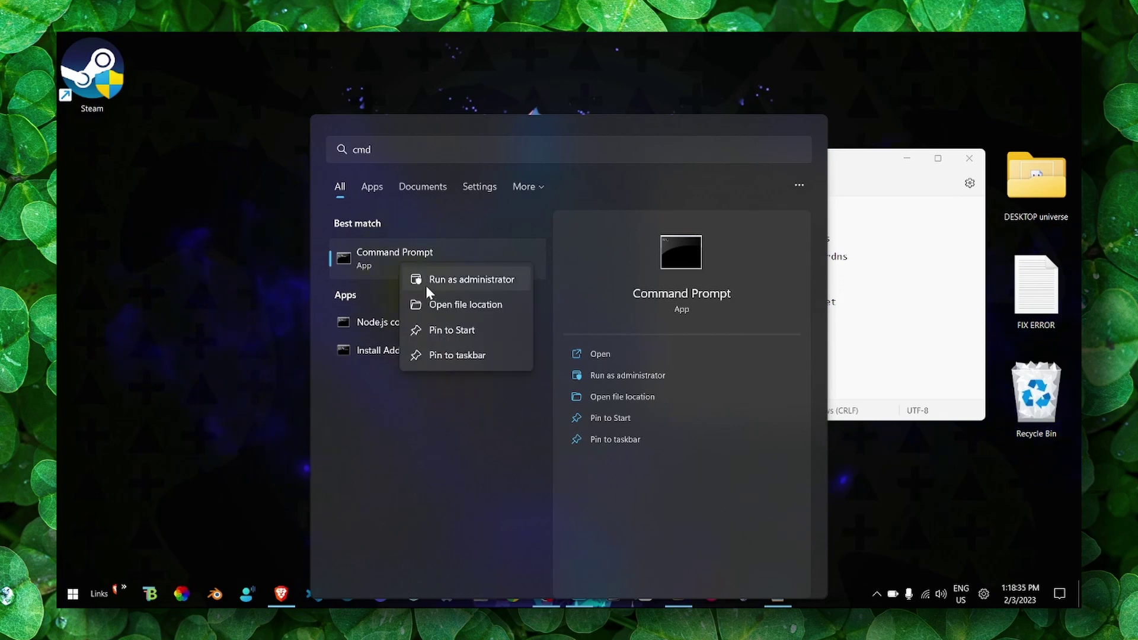
pyautogui.click(426, 283)
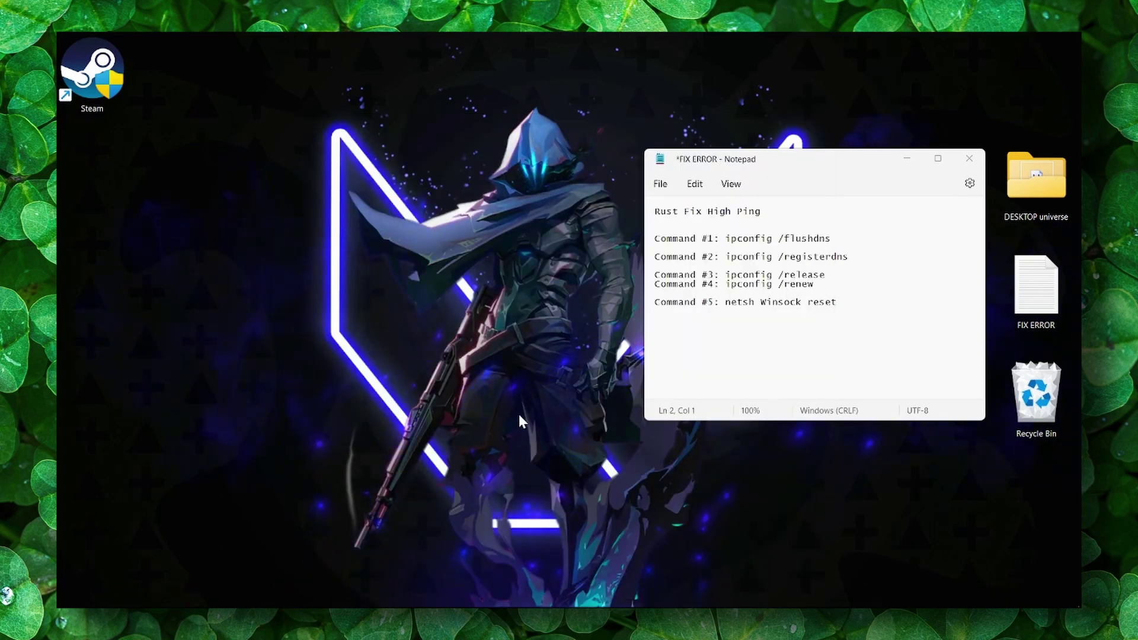
pyautogui.moveTo(524, 109); pyautogui.dragTo(518, 131)
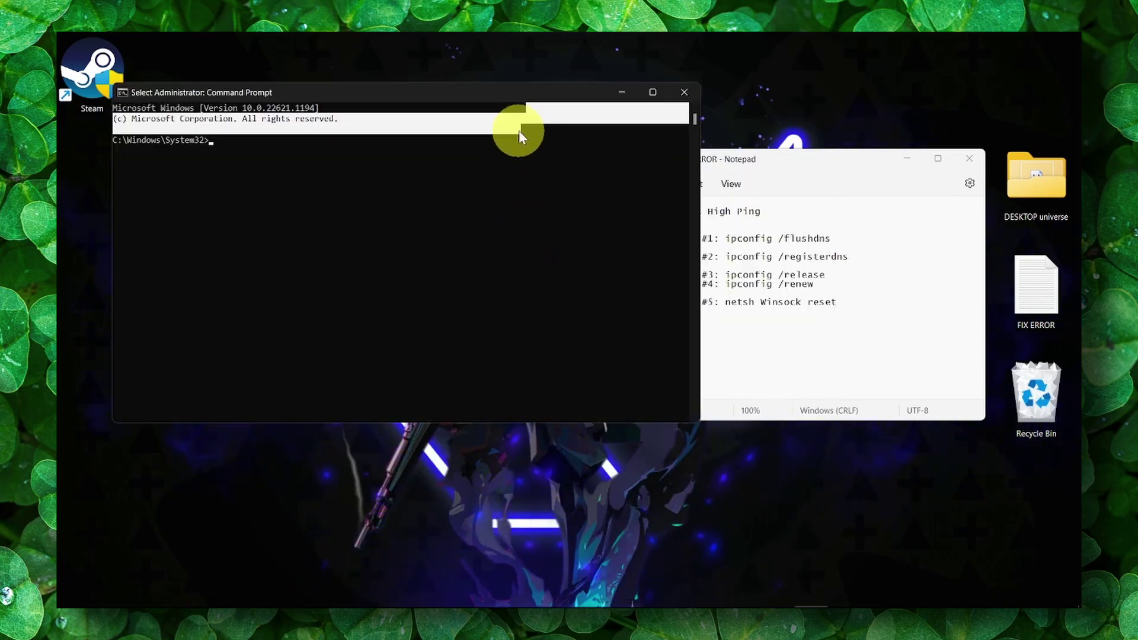
pyautogui.click(518, 130)
# - Copy the ipconfig /flushdns command from the FIX ERROR notes
pyautogui.moveTo(742, 158)
pyautogui.mouseDown()
pyautogui.moveTo(769, 159)
pyautogui.moveTo(726, 169)
pyautogui.mouseUp()
pyautogui.click(760, 221)
pyautogui.click(719, 231)
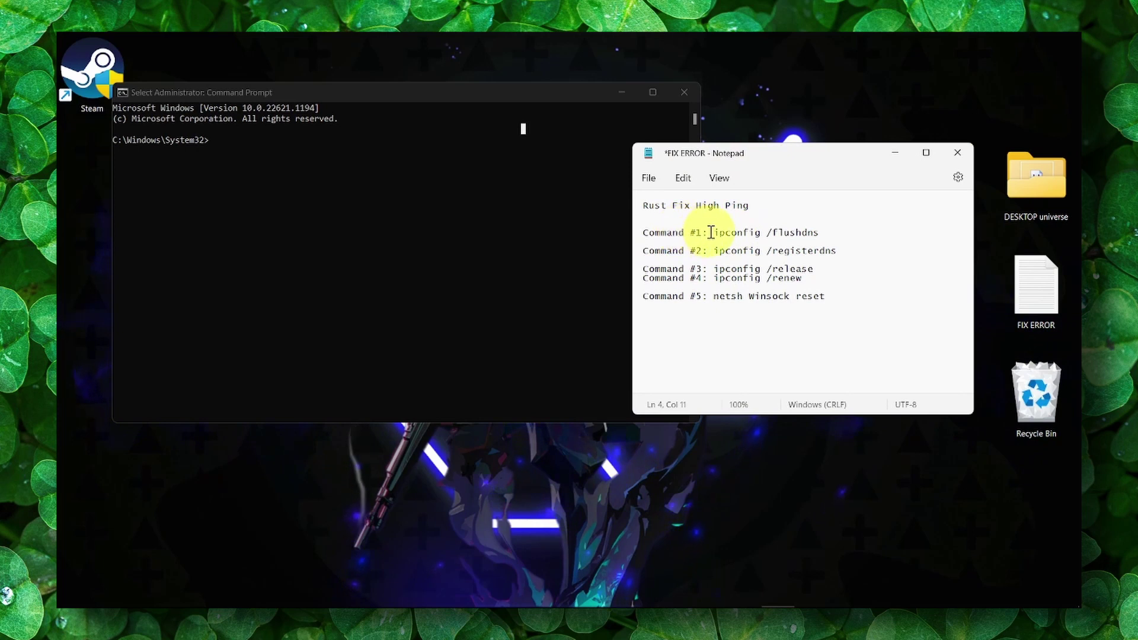
pyautogui.click(715, 231)
pyautogui.moveTo(715, 231); pyautogui.dragTo(816, 231)
pyautogui.rightClick(817, 231)
pyautogui.click(825, 300)
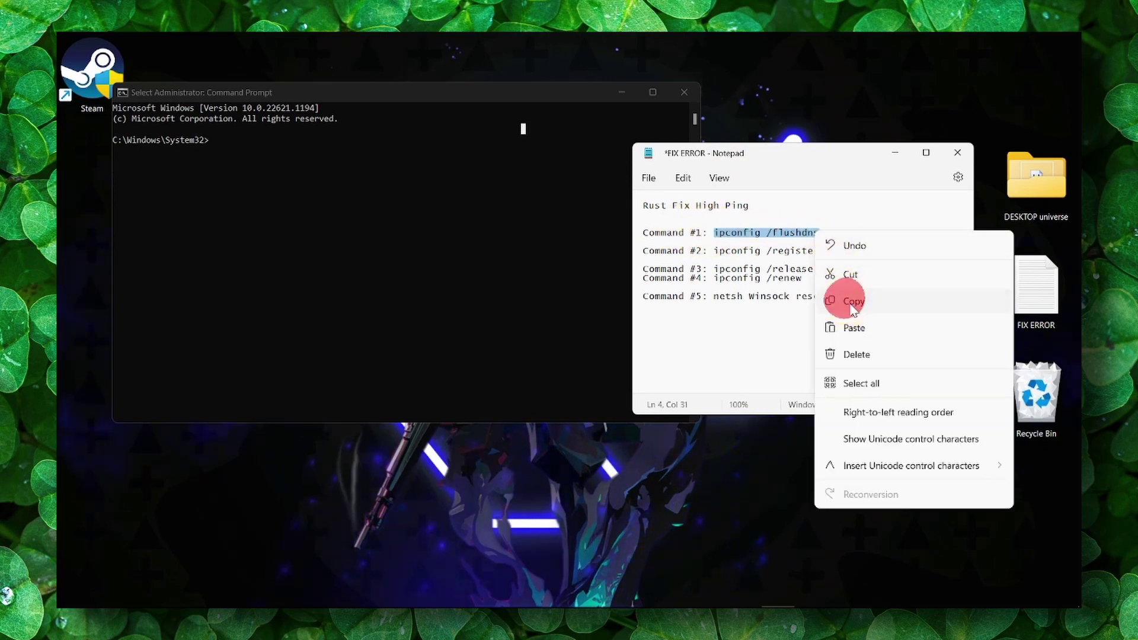
# - Paste the ipconfig /flushdns command into the administrator Command Prompt and run it
pyautogui.click(332, 155)
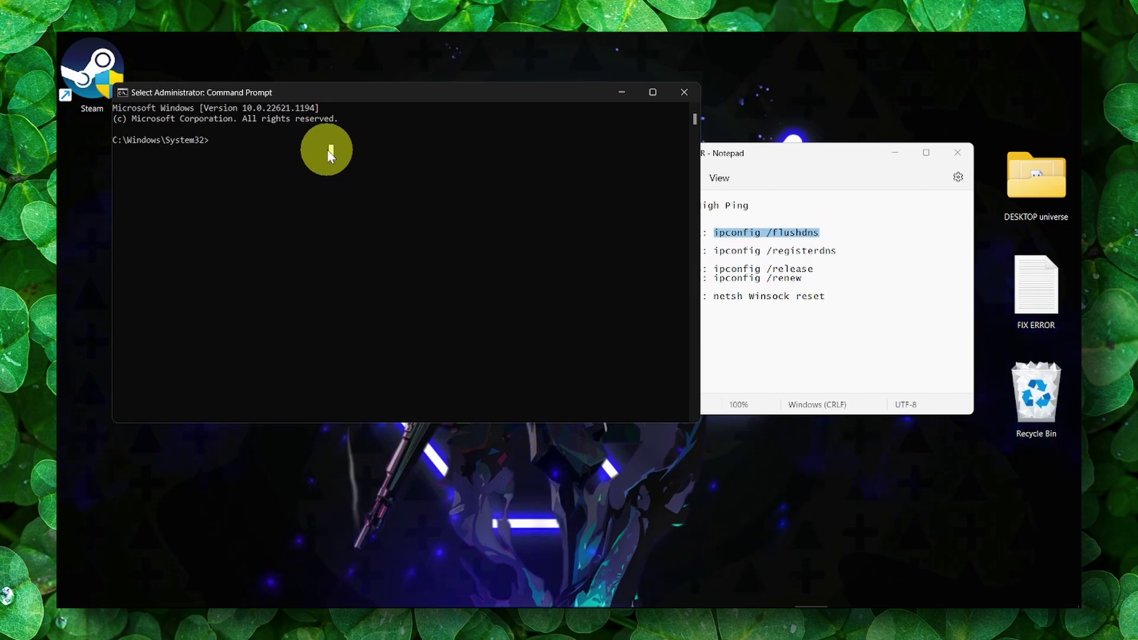
pyautogui.rightClick(322, 153)
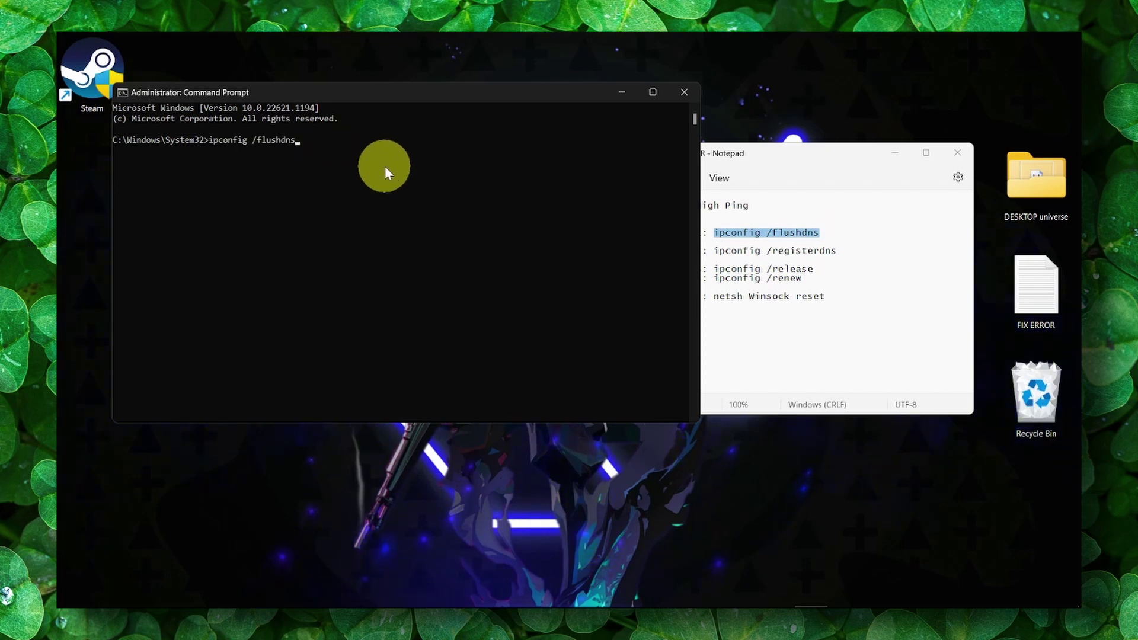
pyautogui.press('Return')
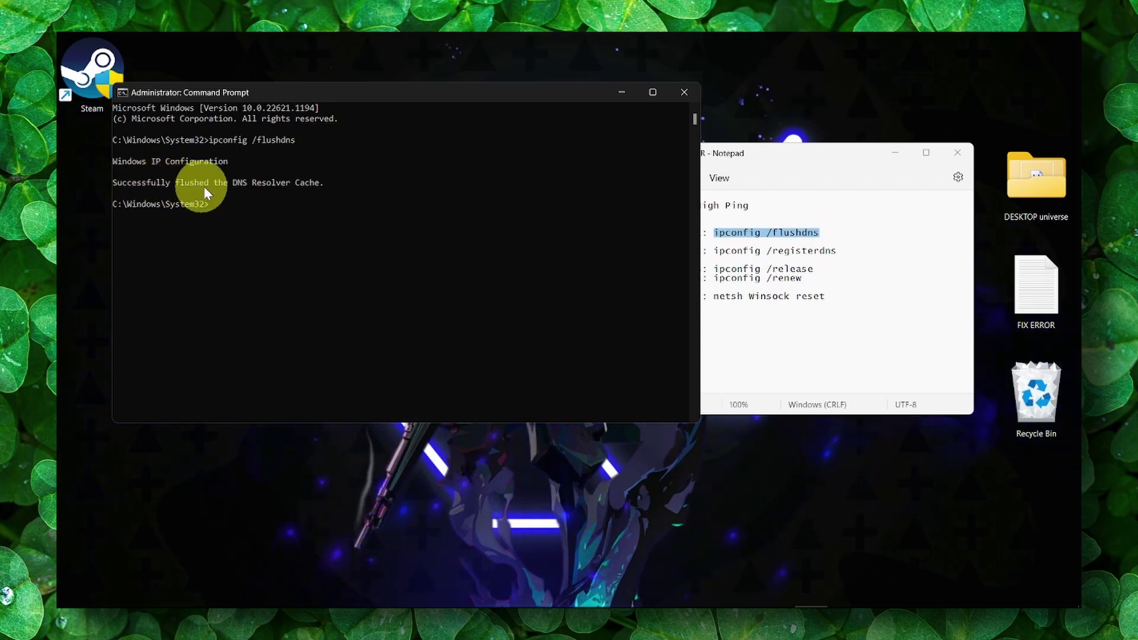
# - Copy the ipconfig /registerdns command from the FIX ERROR notes and run it in the administrator Command Prompt
pyautogui.click(761, 250)
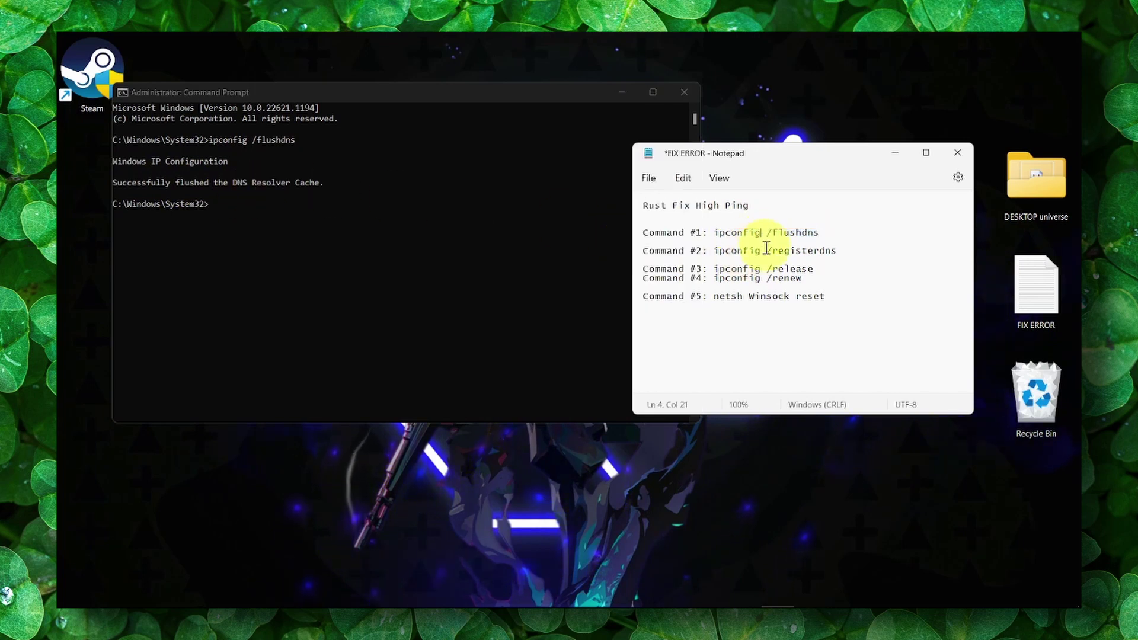
pyautogui.moveTo(714, 251); pyautogui.dragTo(851, 249)
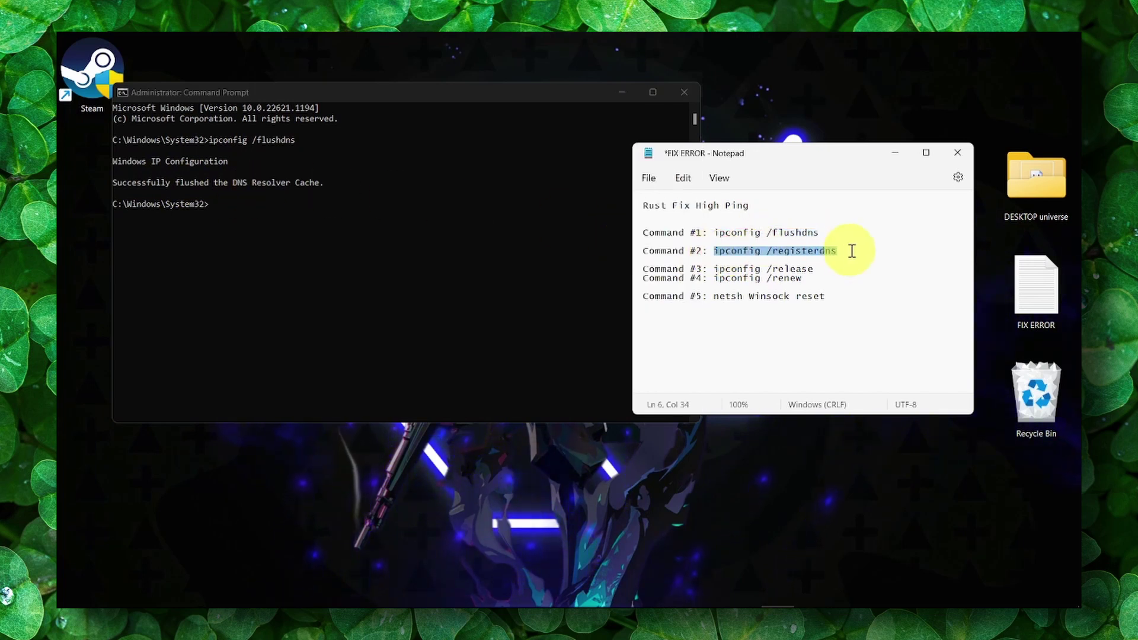
pyautogui.hotkey('ctrl', 'c')
pyautogui.click(258, 204)
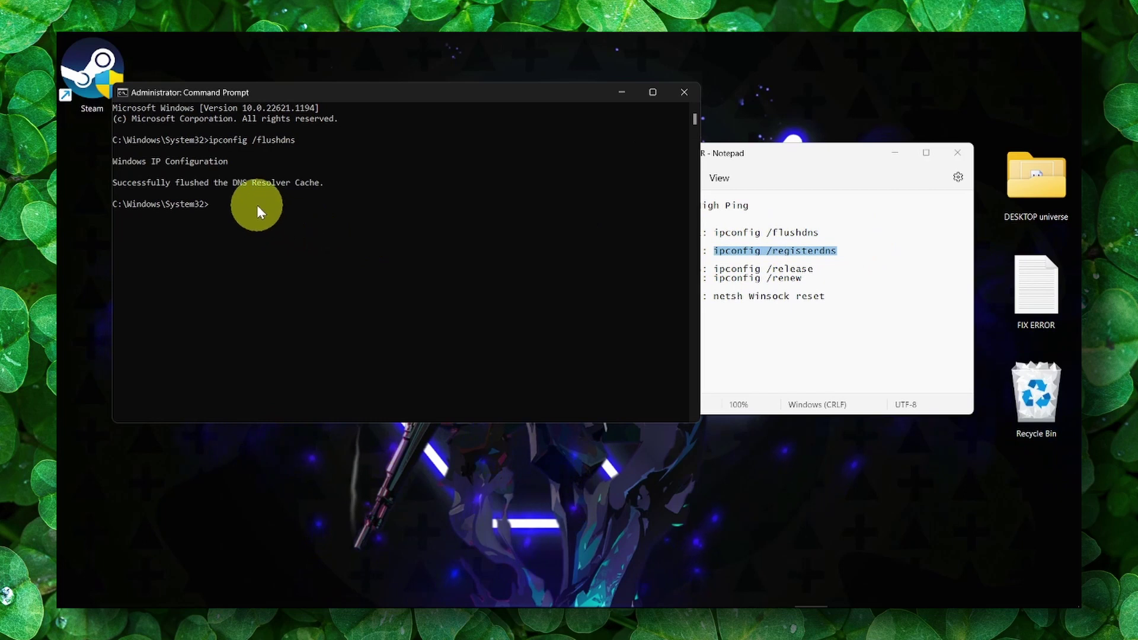
pyautogui.click(261, 204)
pyautogui.rightClick(265, 206)
pyautogui.press('Return')
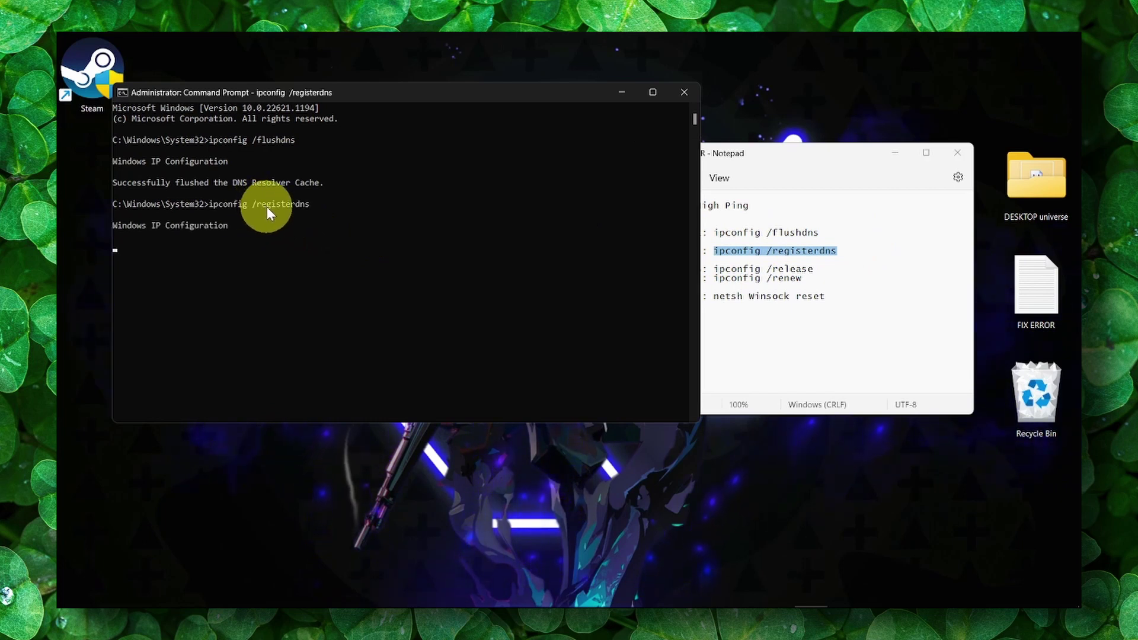
# - Copy the ipconfig /release command from the notes and run it in the administrator Command Prompt
pyautogui.click(719, 270)
pyautogui.moveTo(716, 270); pyautogui.dragTo(839, 271)
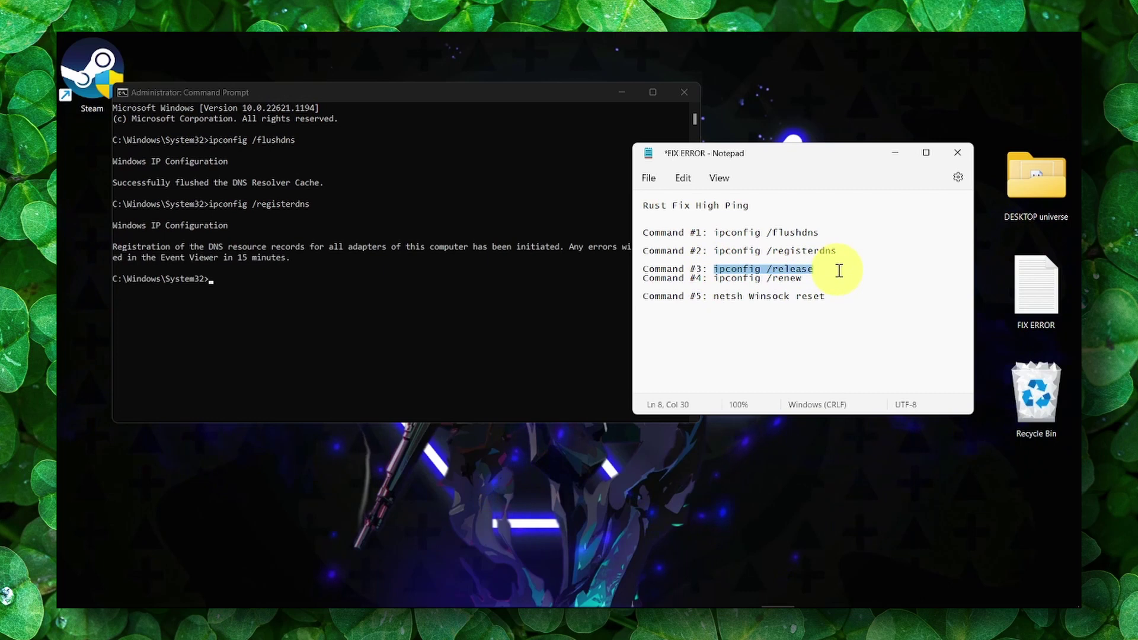
pyautogui.click(293, 278)
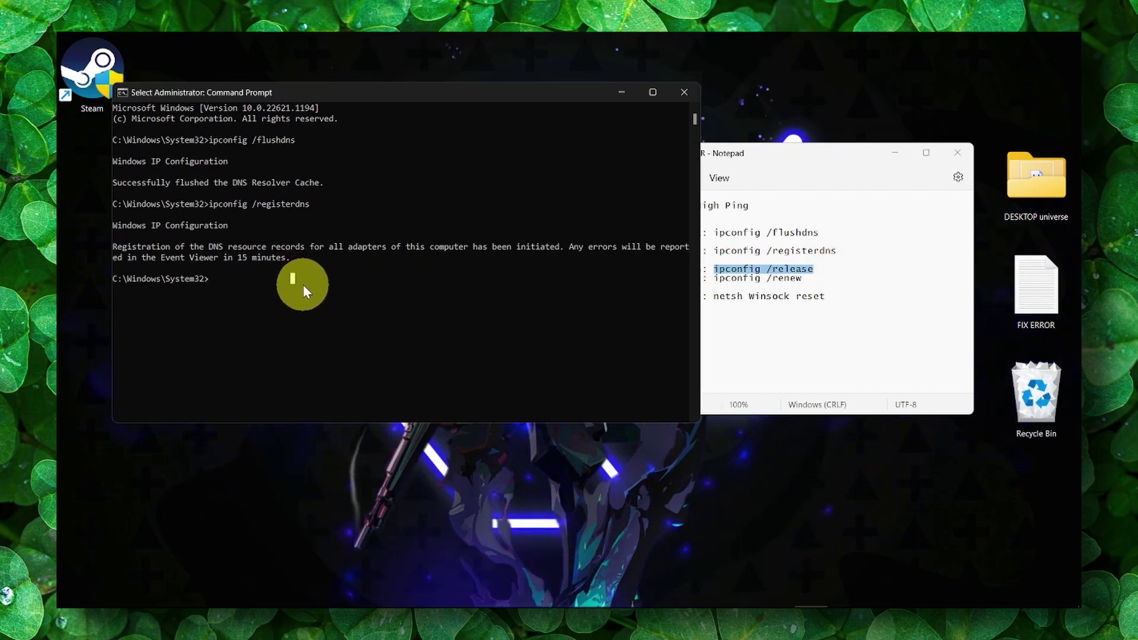
pyautogui.hotkey('ctrl', 'v')
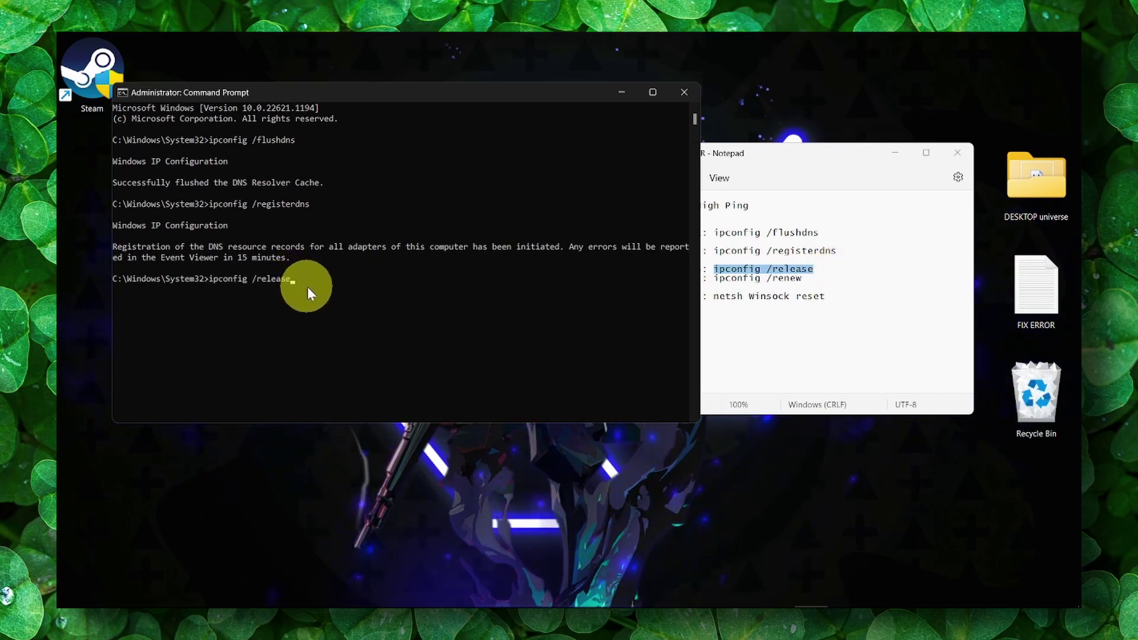
pyautogui.press('Return')
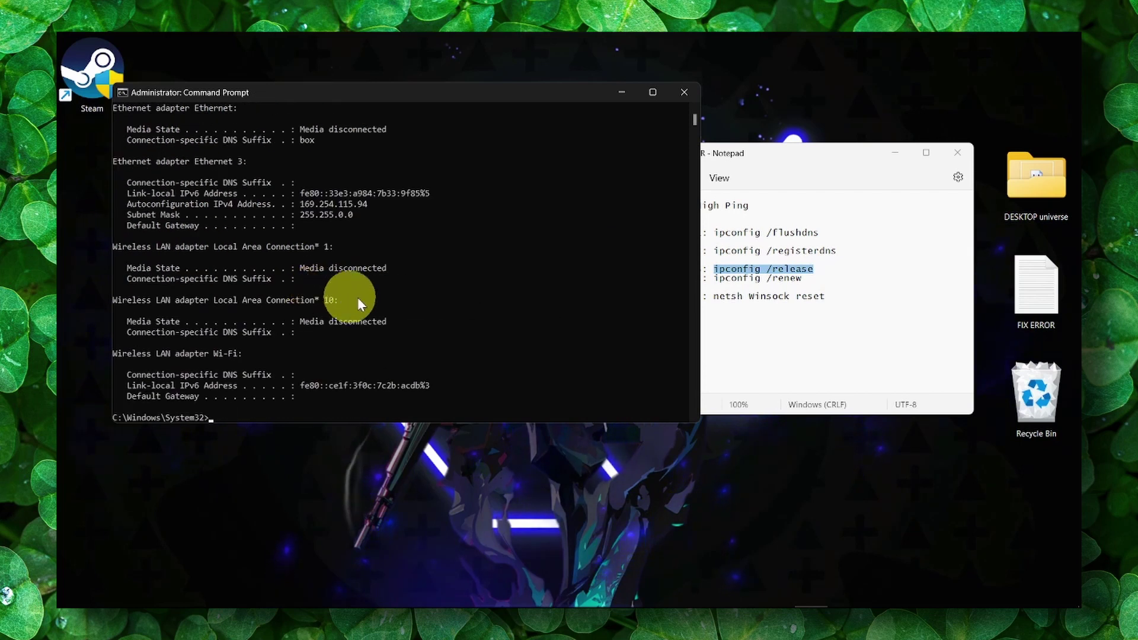
# - Copy the ipconfig /renew command from the notes and run it in the administrator Command Prompt
pyautogui.click(719, 279)
pyautogui.moveTo(719, 278); pyautogui.dragTo(802, 278)
pyautogui.scroll(-4, 276, 390)
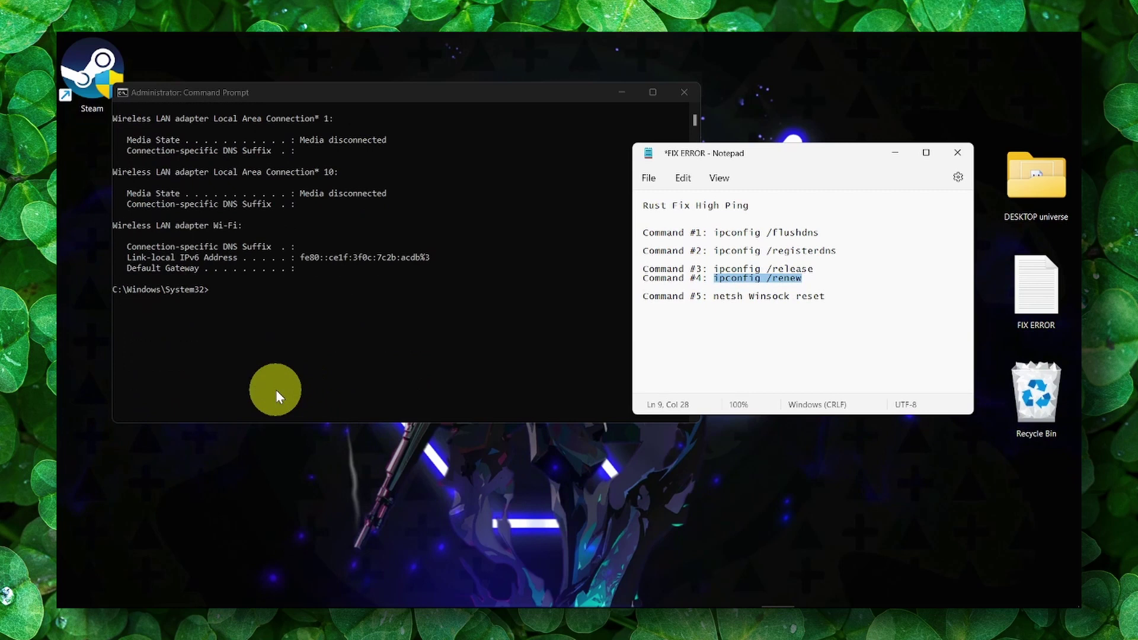
pyautogui.click(253, 290)
pyautogui.rightClick(265, 292)
pyautogui.press('Return')
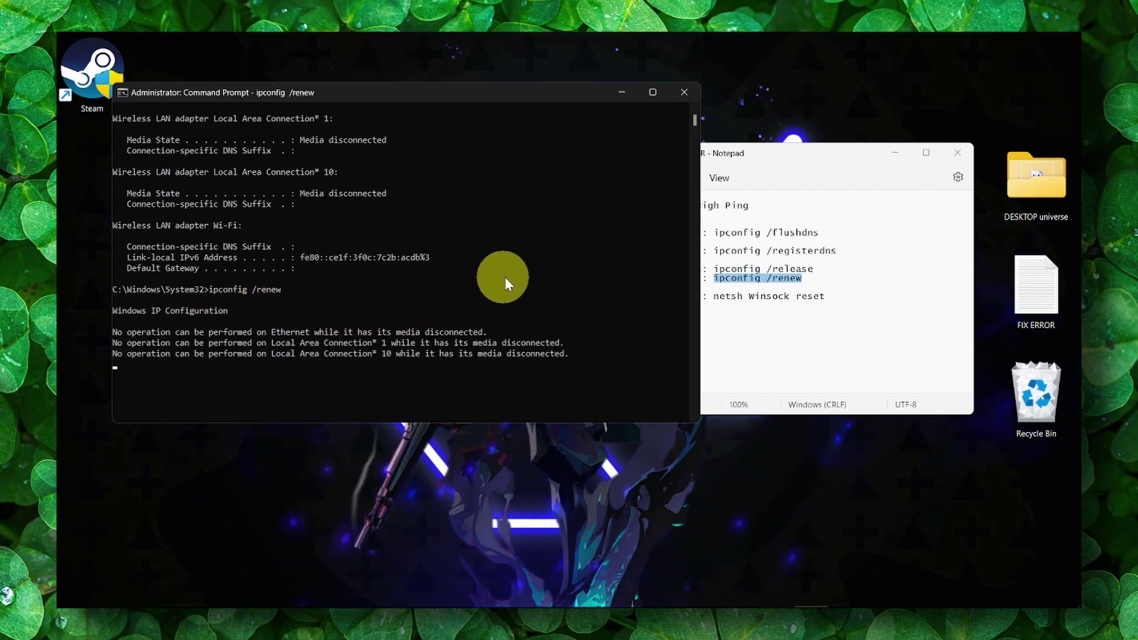
# - Copy the netsh Winsock reset command from the notes and run it in the administrator Command Prompt
pyautogui.click(726, 296)
pyautogui.moveTo(714, 296); pyautogui.dragTo(829, 296)
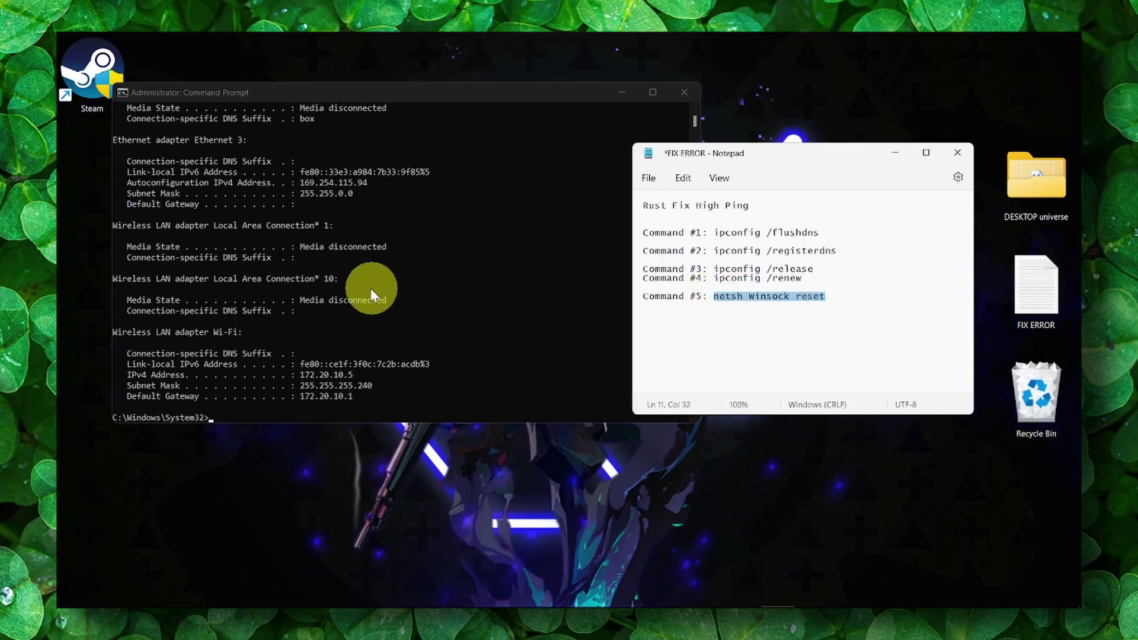
pyautogui.scroll(-4, 369, 286)
pyautogui.click(249, 290)
pyautogui.click(233, 290)
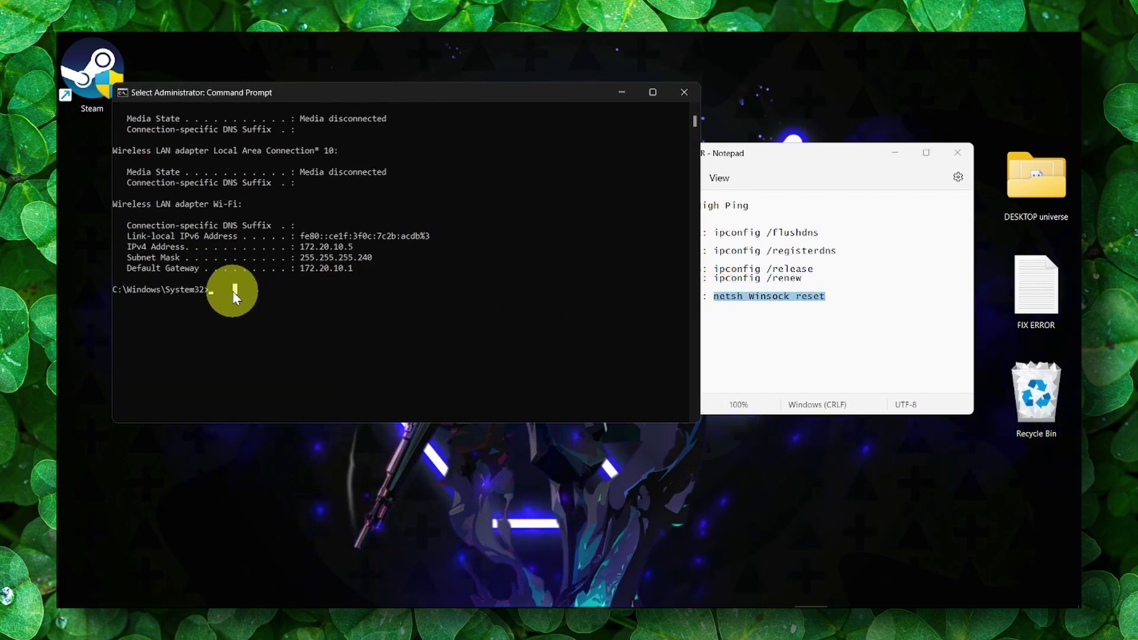
pyautogui.rightClick(232, 291)
pyautogui.press('Return')
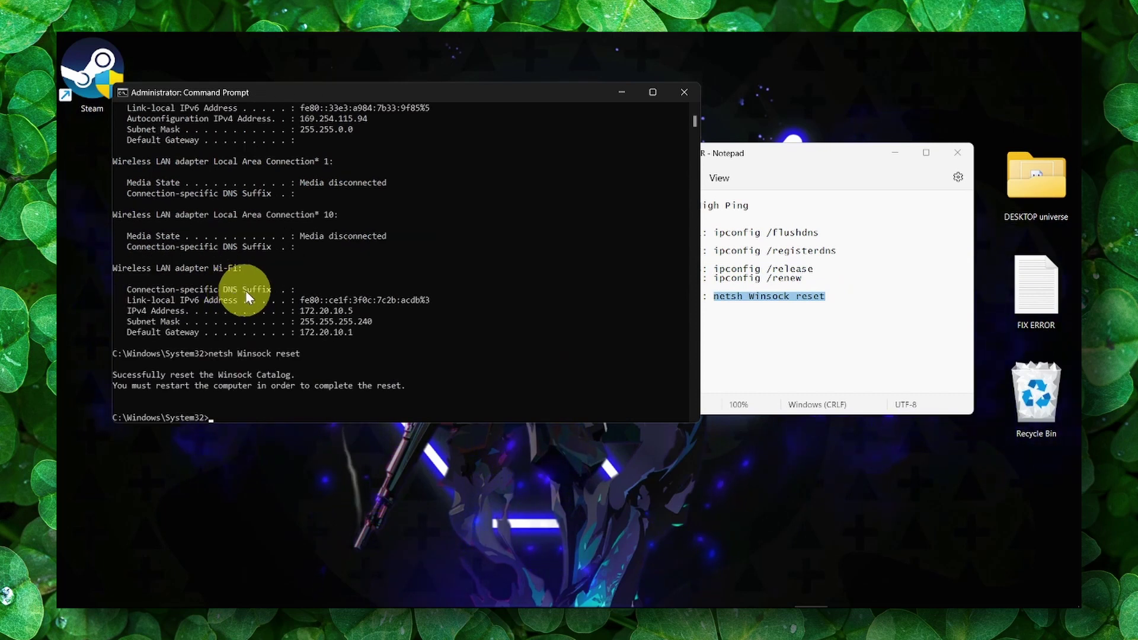
pyautogui.scroll(-1, 247, 290)
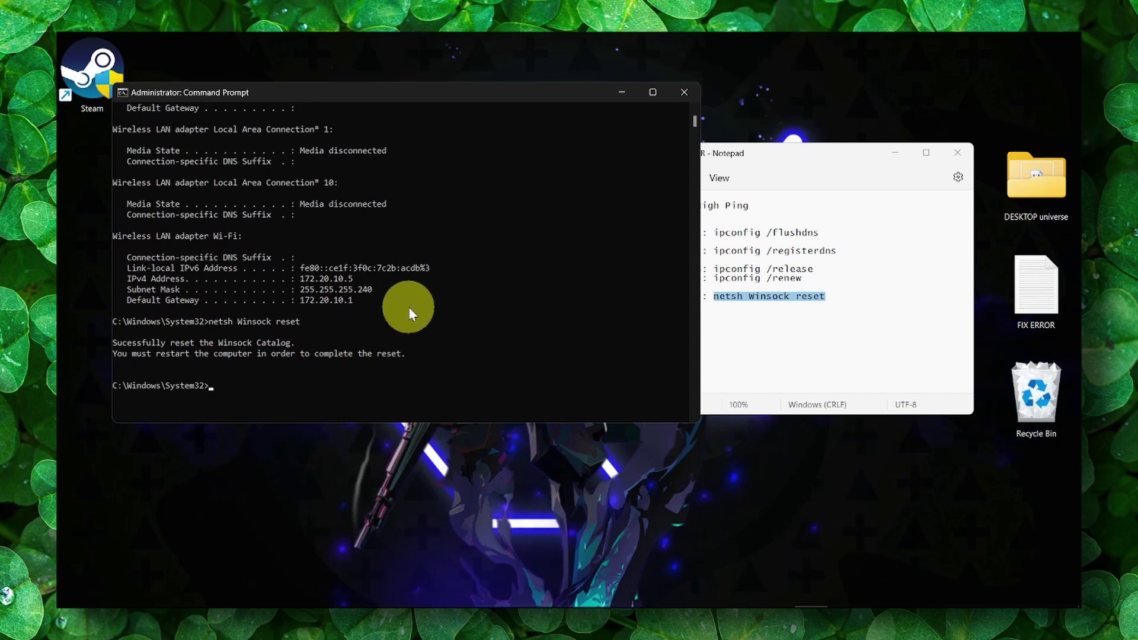
# - Close the Command Prompt and move the FIX ERROR notes window toward the middle of the desktop
pyautogui.click(682, 93)
pyautogui.moveTo(700, 153); pyautogui.dragTo(586, 162)
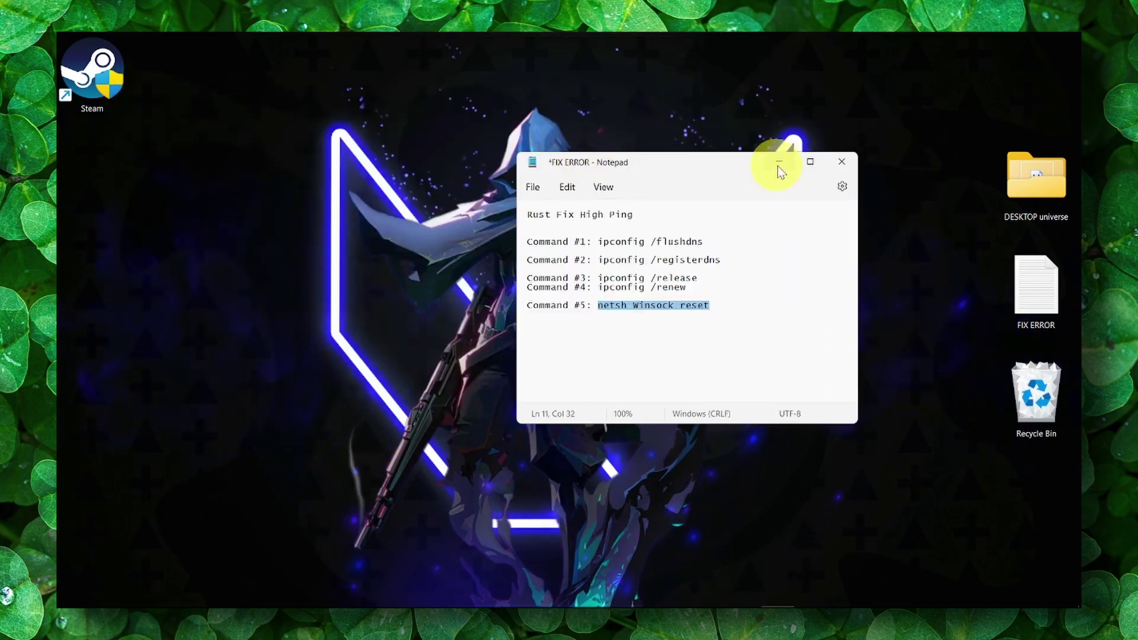
pyautogui.click(453, 304)
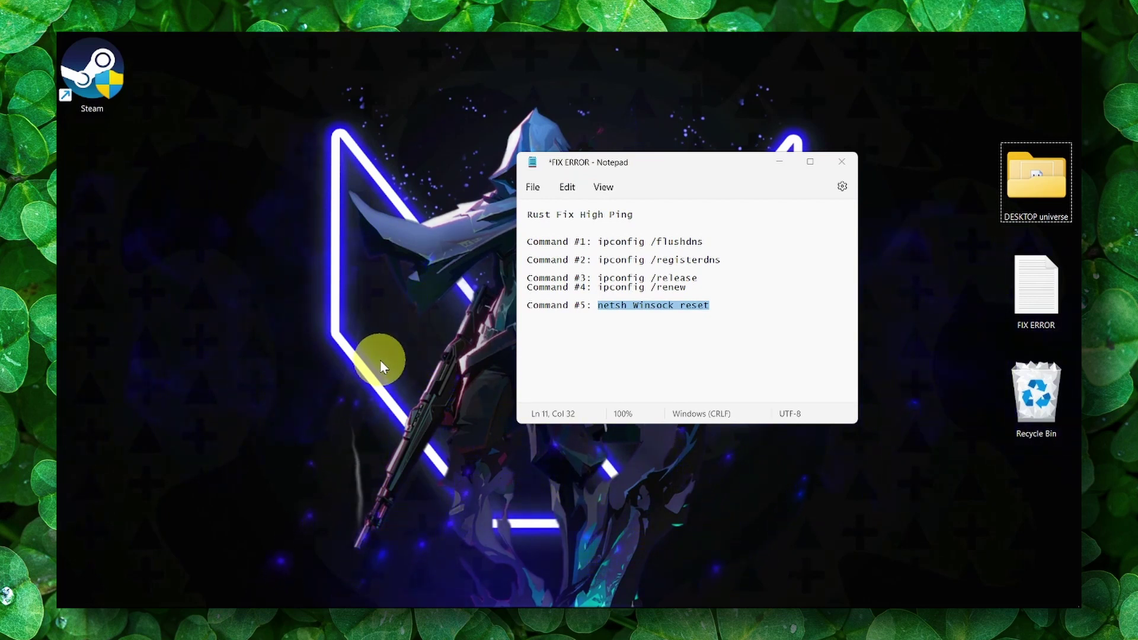
# - Search Windows for device manager, open Device Manager and expand the Network adapters category
pyautogui.moveTo(459, 602)
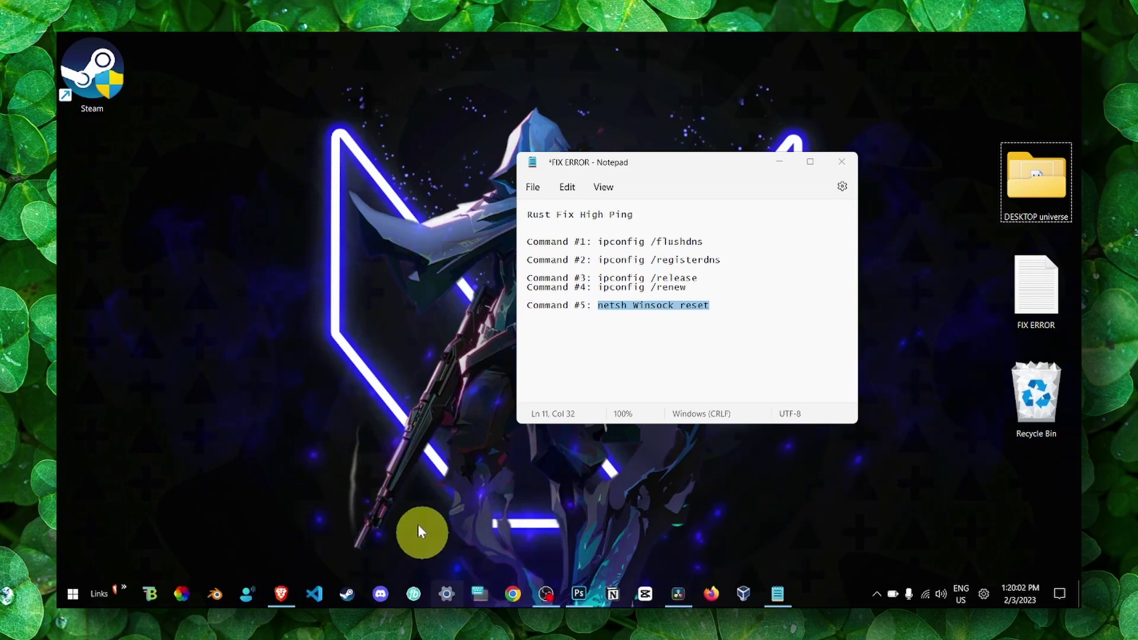
pyautogui.press('super+s')
pyautogui.write('device manager')
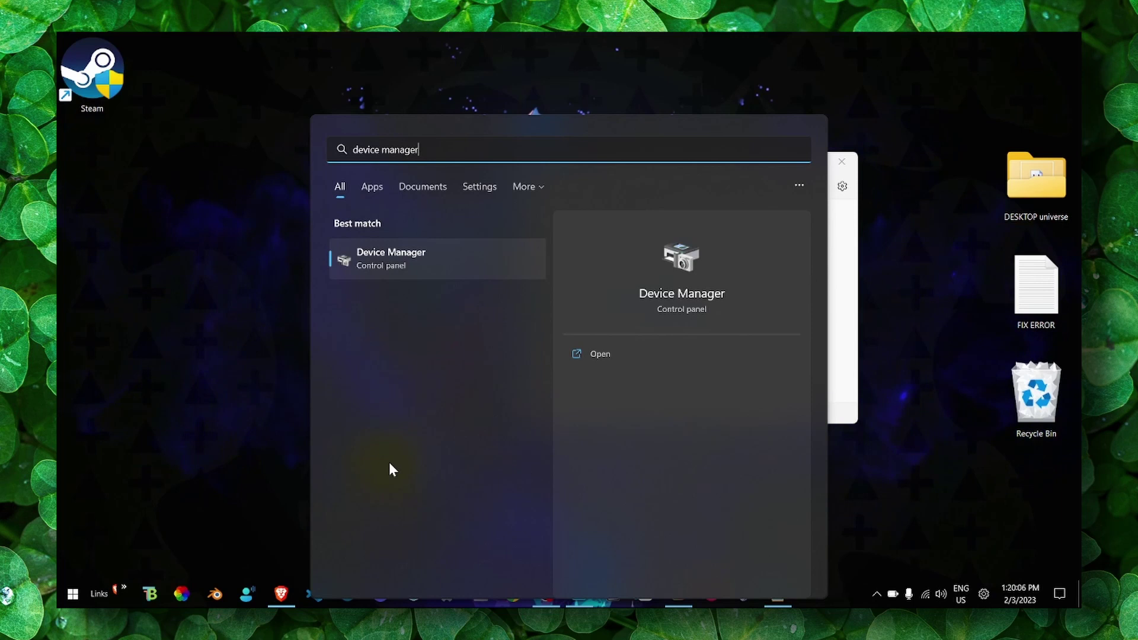
pyautogui.press('Return')
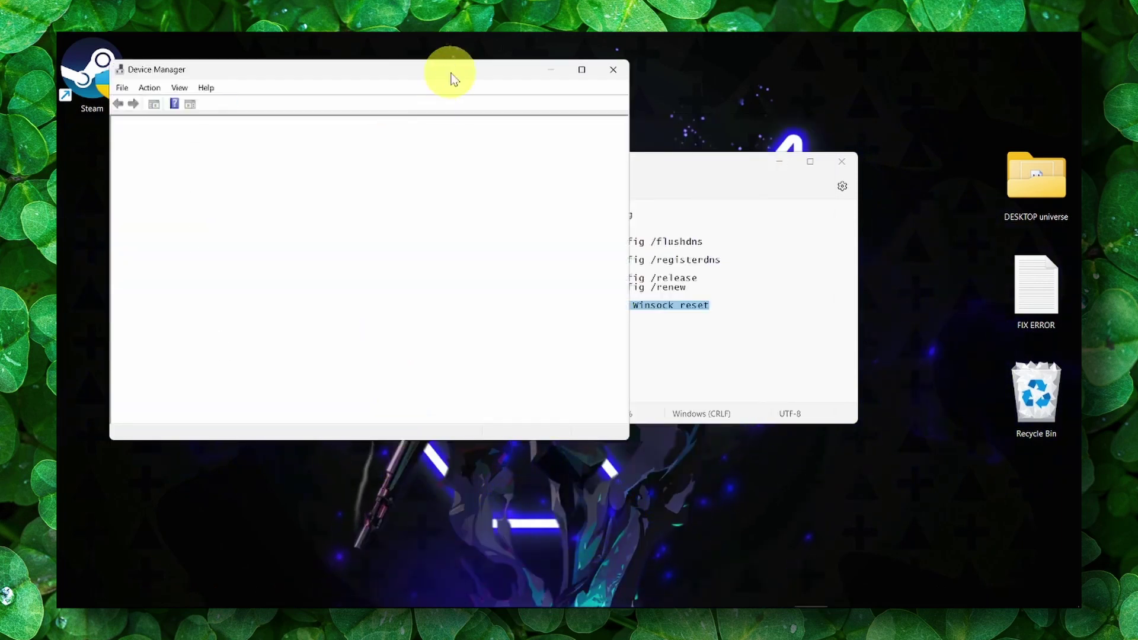
pyautogui.moveTo(453, 76); pyautogui.dragTo(602, 138)
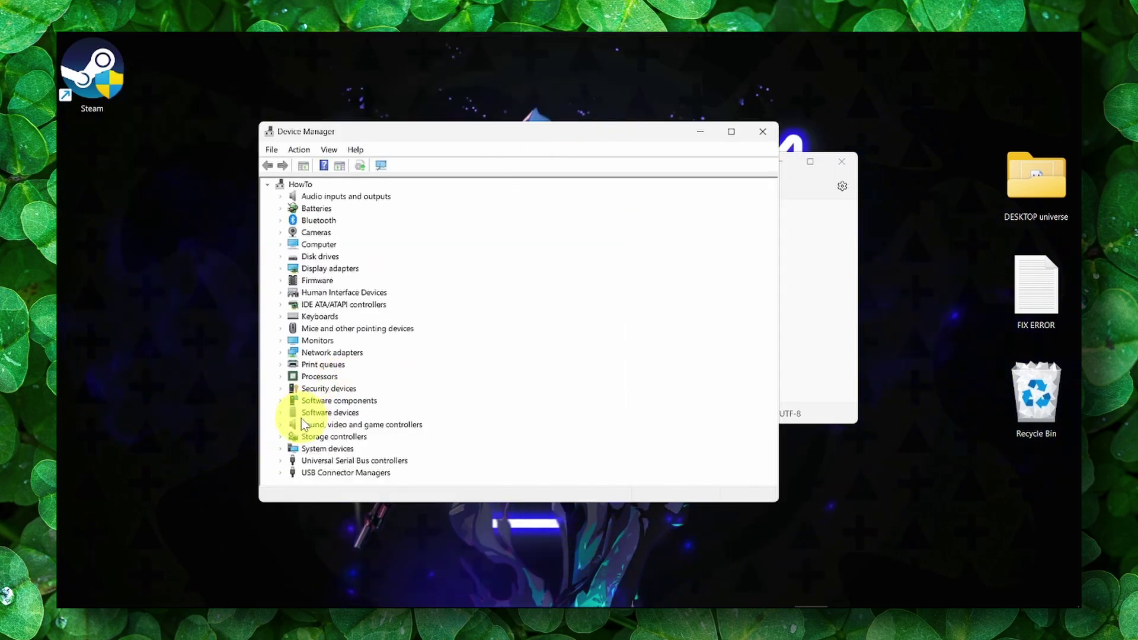
pyautogui.doubleClick(291, 354)
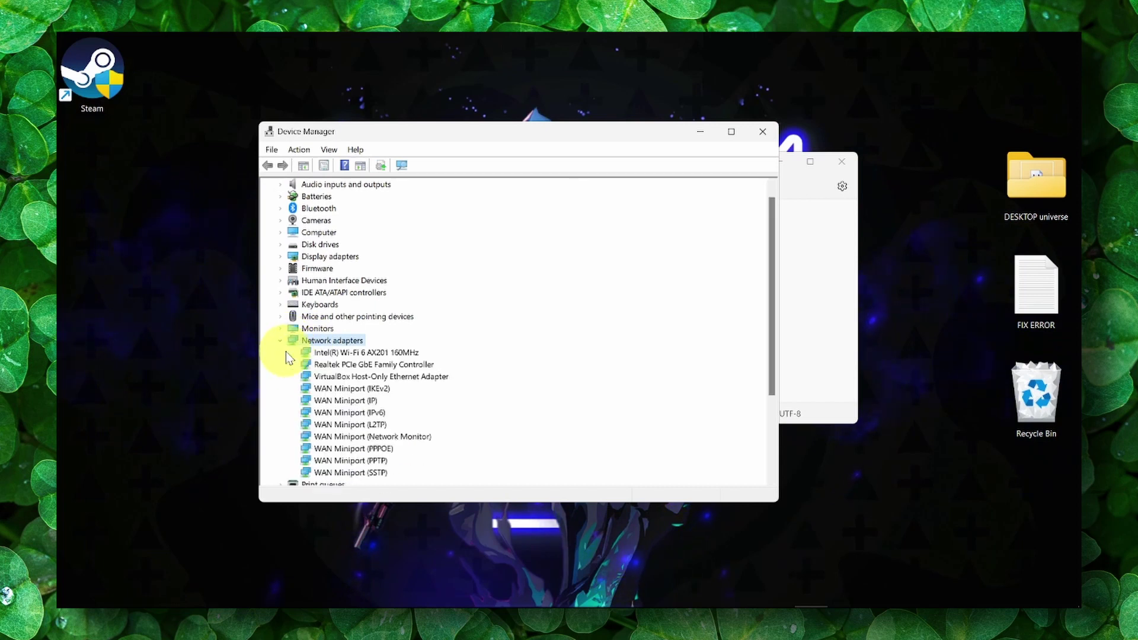
# - Search automatically for an updated driver for the WAN Miniport (IPv6) adapter and close the update wizard
pyautogui.rightClick(342, 415)
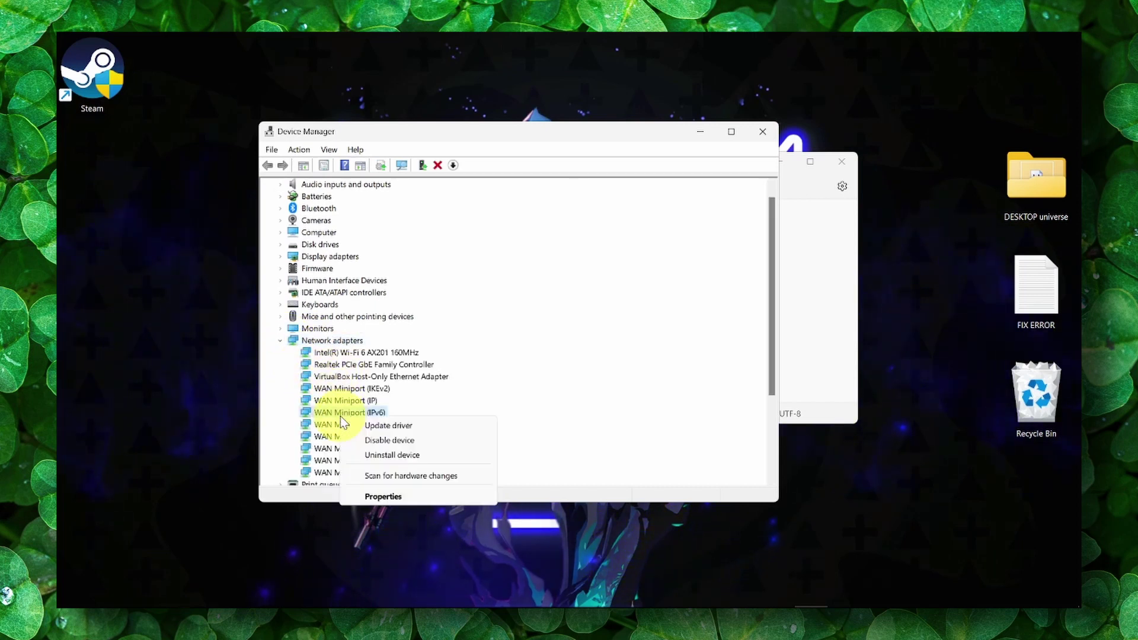
pyautogui.click(350, 421)
pyautogui.click(437, 306)
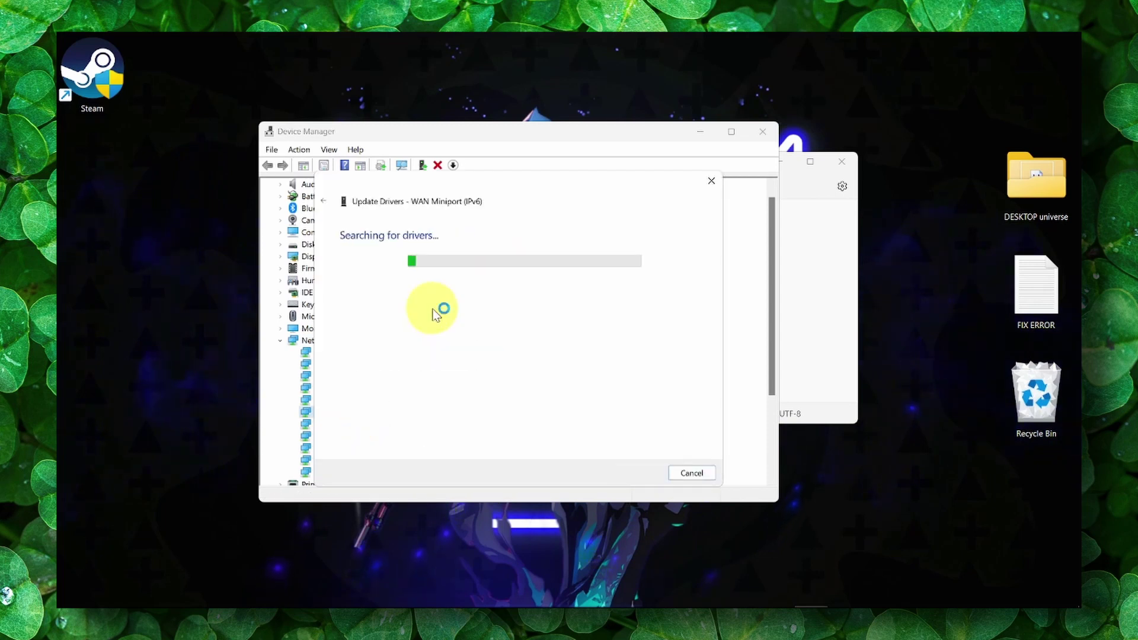
pyautogui.click(692, 473)
# - Try to update the driver of the Intel(R) Wi-Fi 6 AX201 160MHz network adapter
pyautogui.scroll(-2, 392, 401)
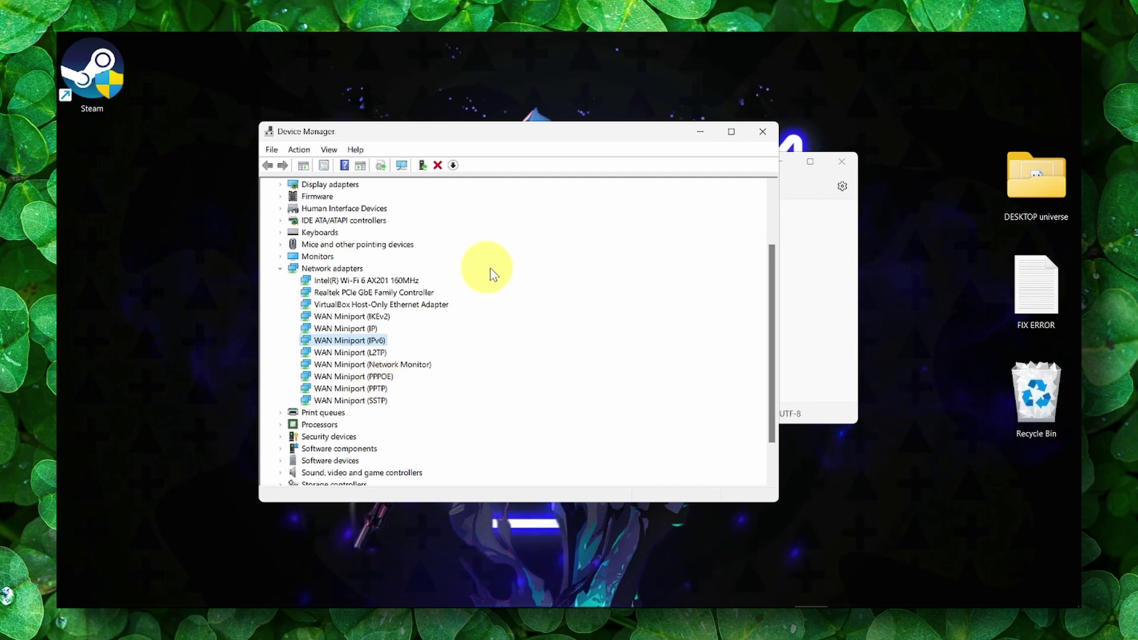
pyautogui.click(389, 314)
pyautogui.rightClick(375, 282)
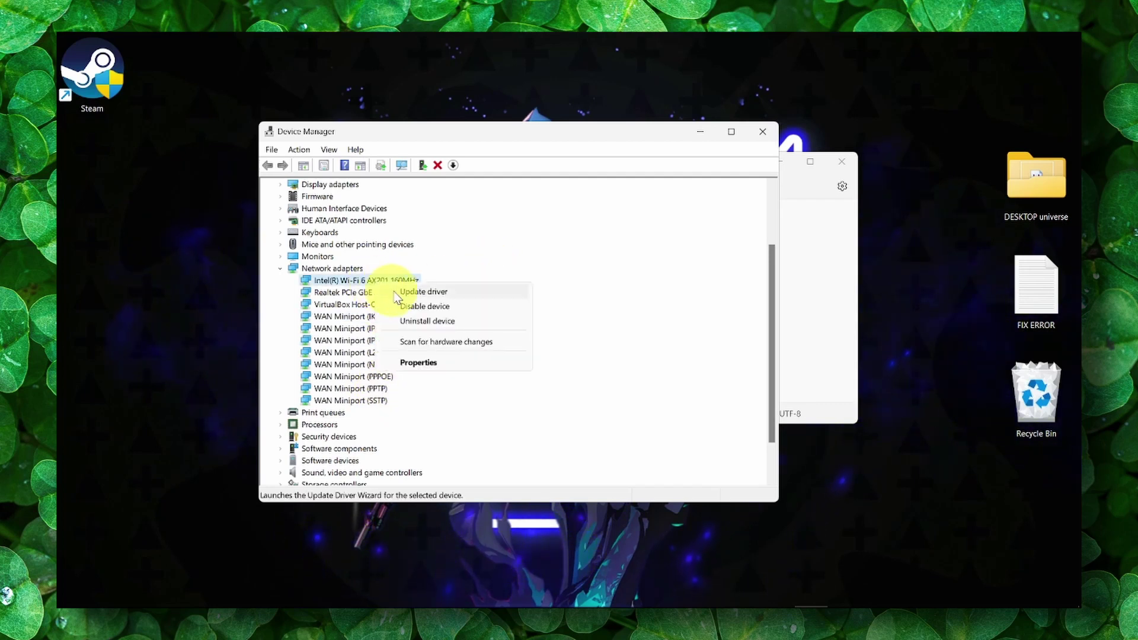
pyautogui.click(415, 288)
pyautogui.click(403, 286)
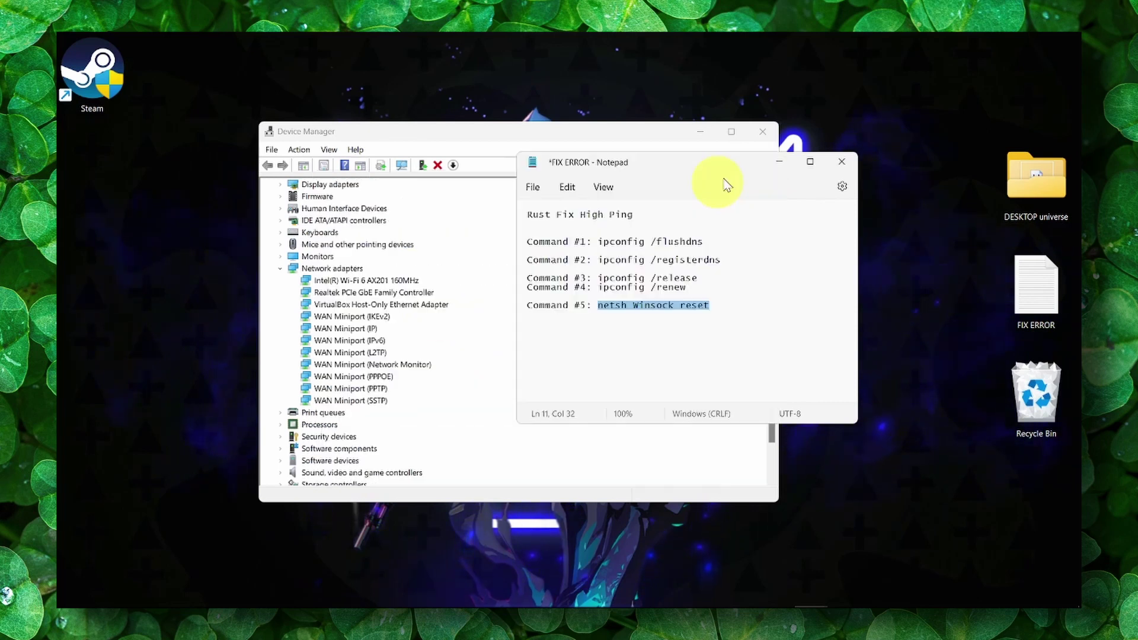
# - Close Device Manager and minimize the FIX ERROR notes
pyautogui.click(763, 137)
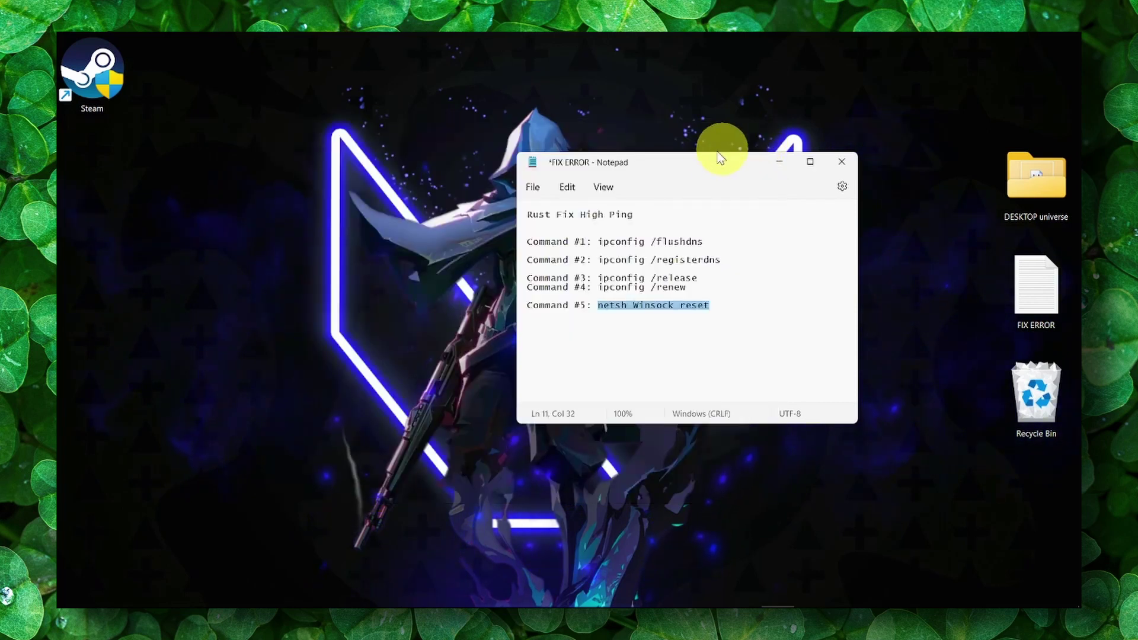
pyautogui.click(779, 161)
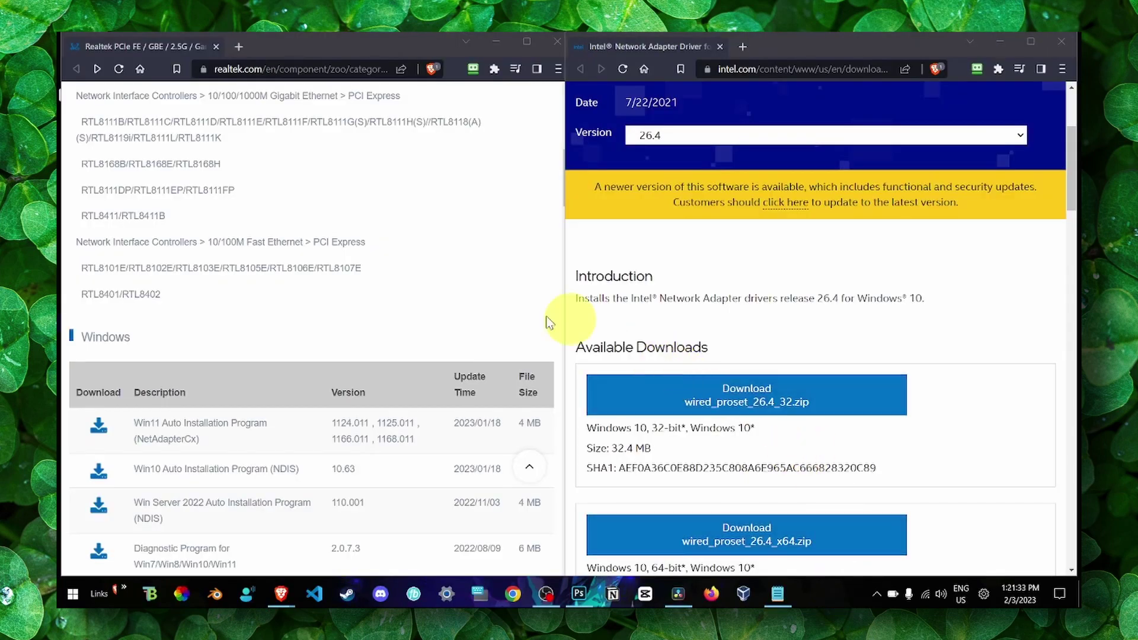
# - Examine the supported controllers and Windows driver downloads on the Realtek PCIe Ethernet Family Controller Software page
pyautogui.scroll(3, 474, 307)
pyautogui.scroll(5, 475, 305)
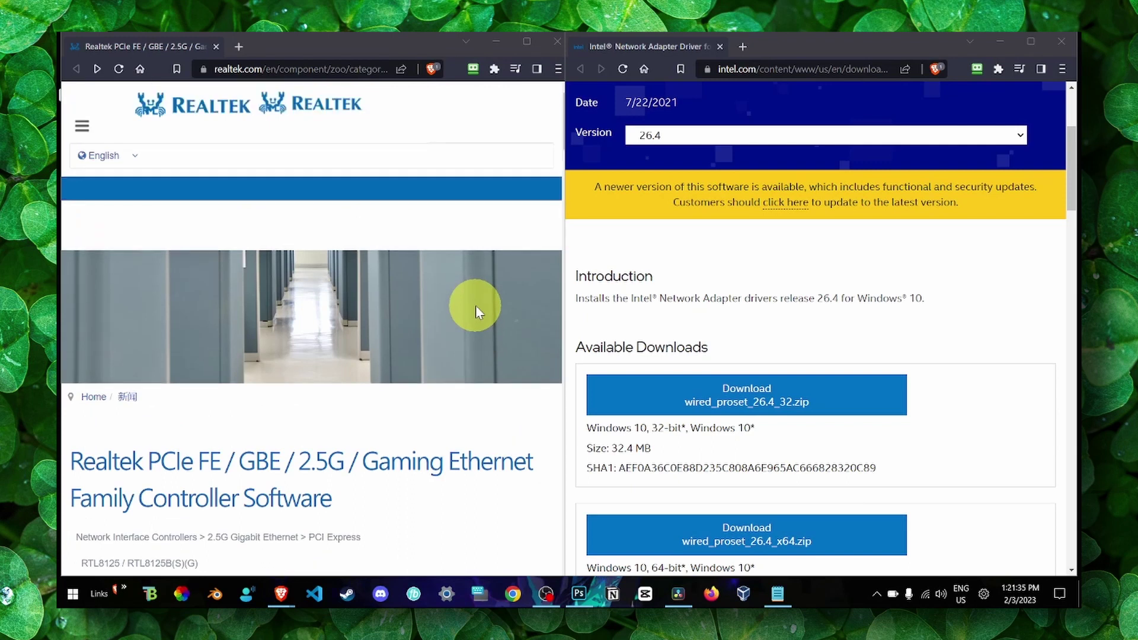
pyautogui.scroll(-6, 457, 321)
pyautogui.scroll(3, 436, 335)
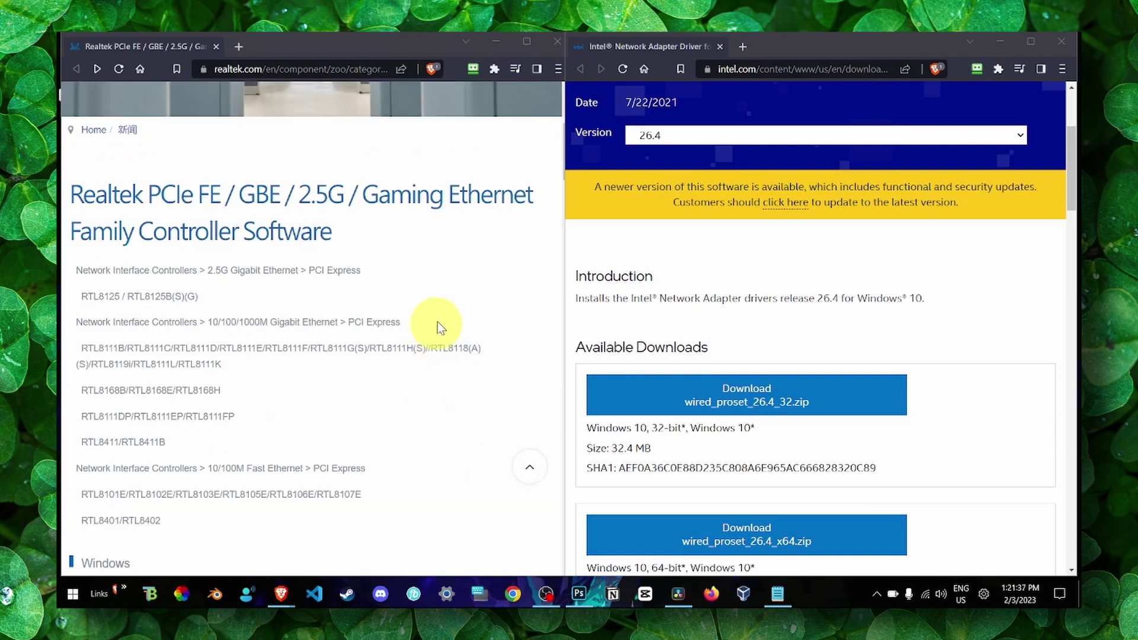
pyautogui.scroll(-5, 450, 205)
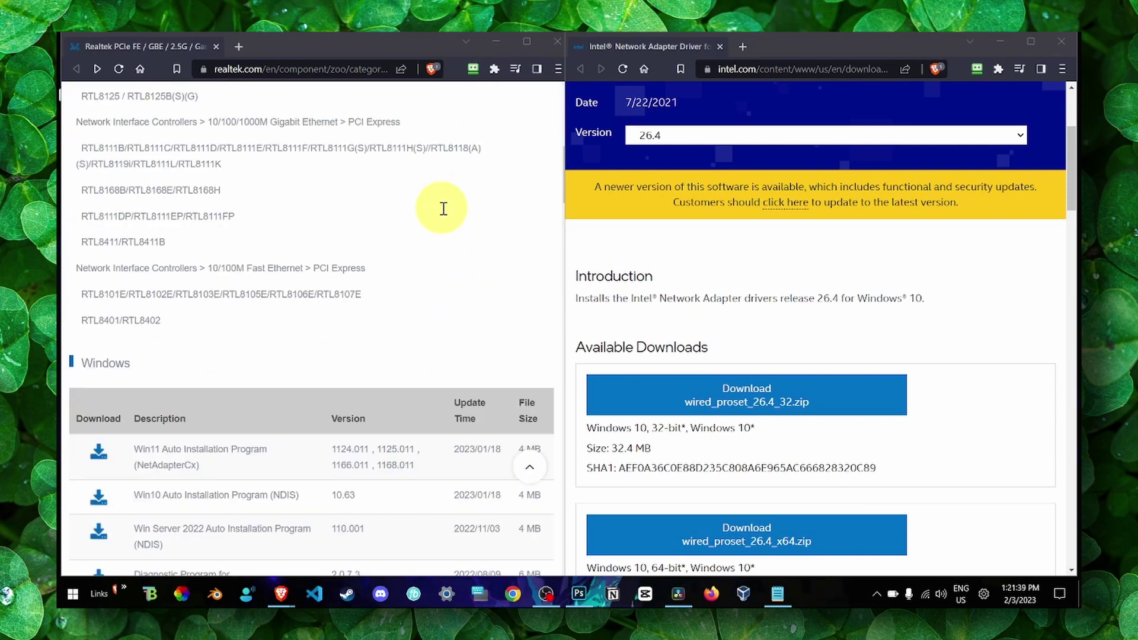
pyautogui.scroll(1, 255, 279)
pyautogui.scroll(5, 221, 302)
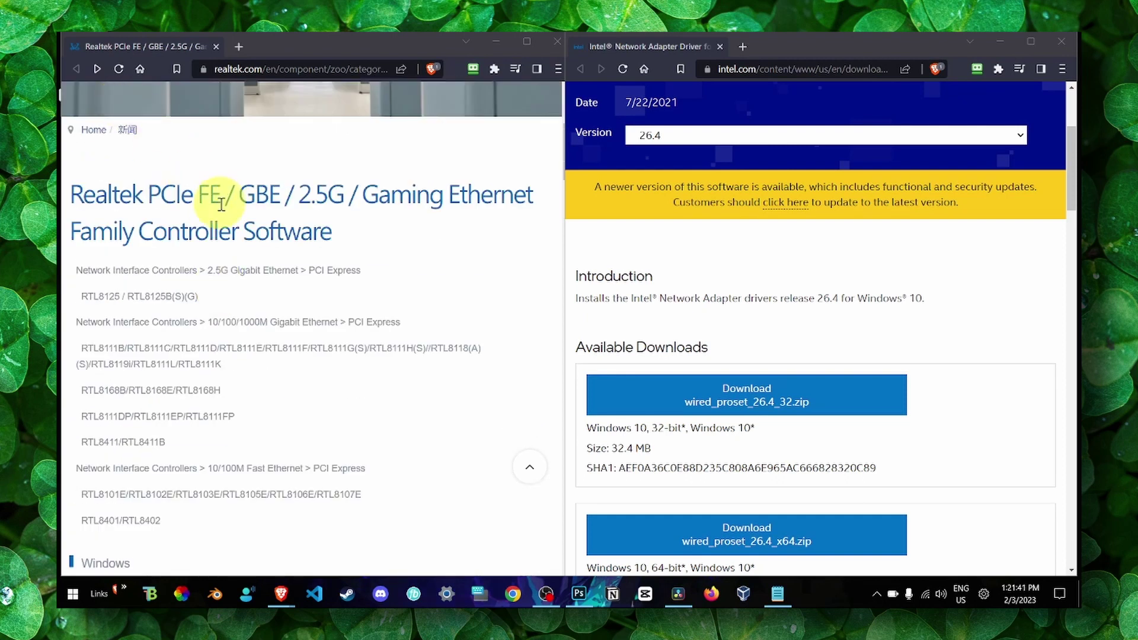
# - Copy the web address of the Realtek Ethernet controller driver download page
pyautogui.click(325, 69)
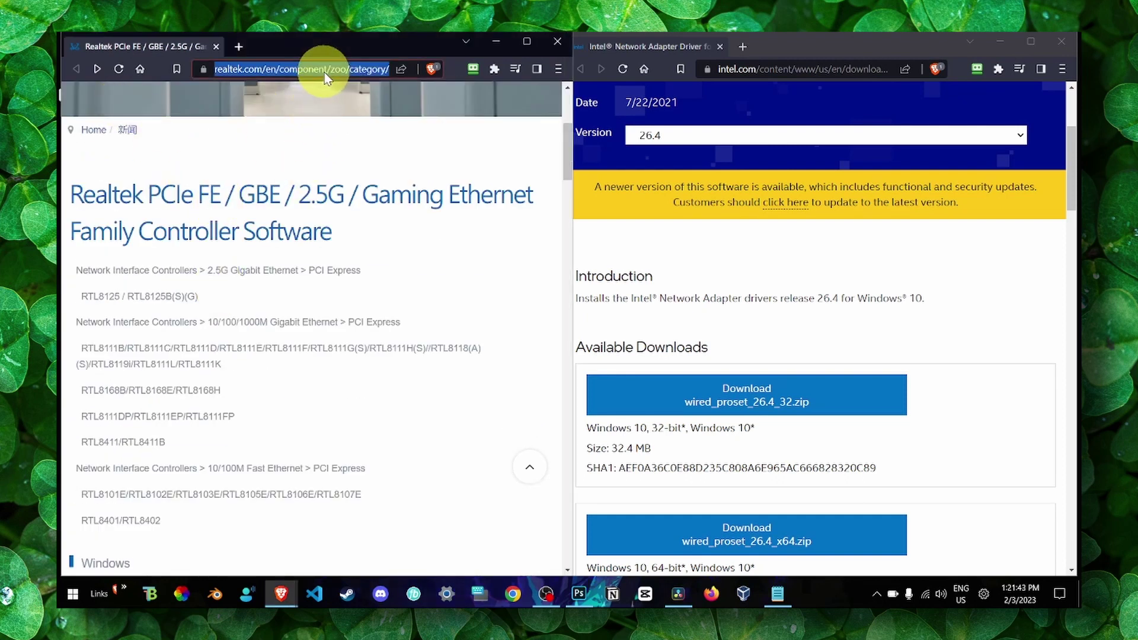
pyautogui.rightClick(322, 75)
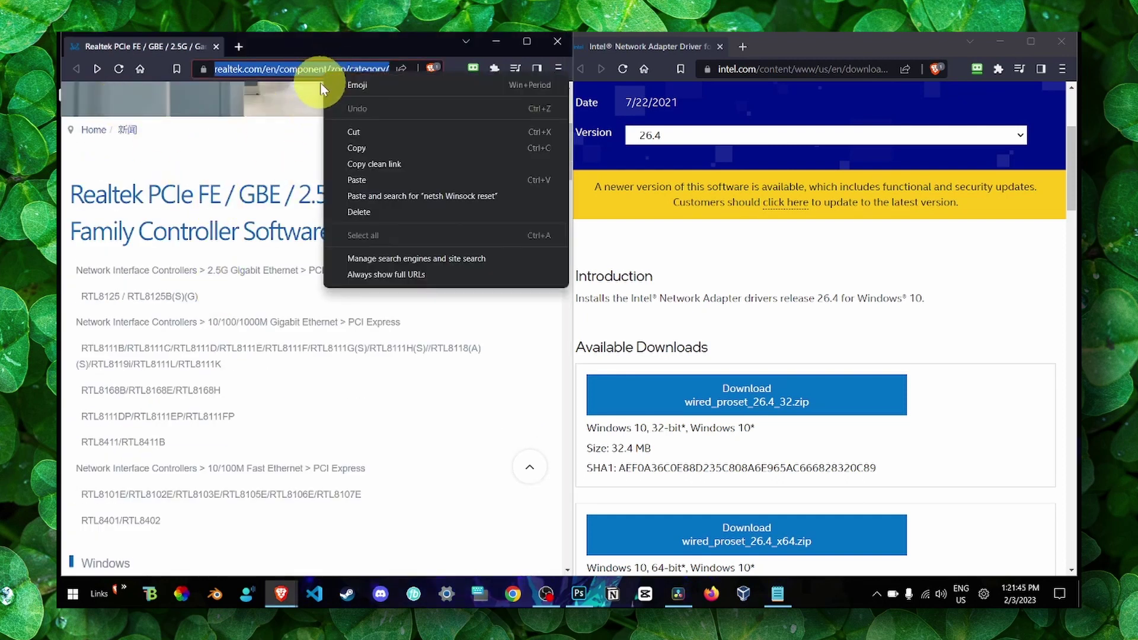
pyautogui.click(367, 148)
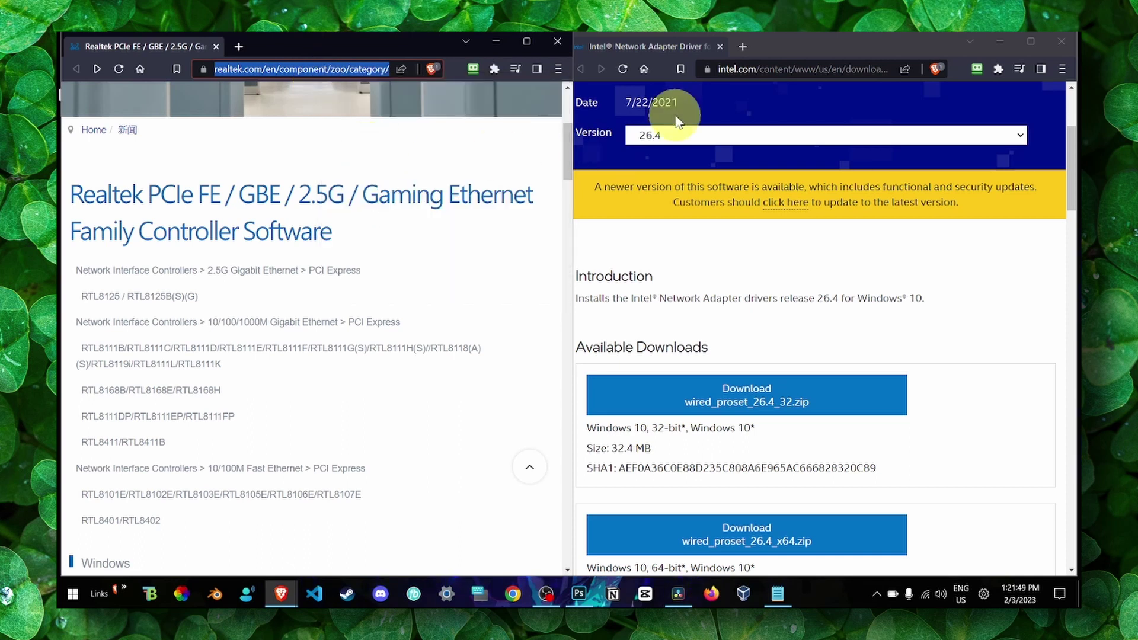
# - Copy the web address of the Intel Network Adapter Driver for Windows 10 download page
pyautogui.click(765, 70)
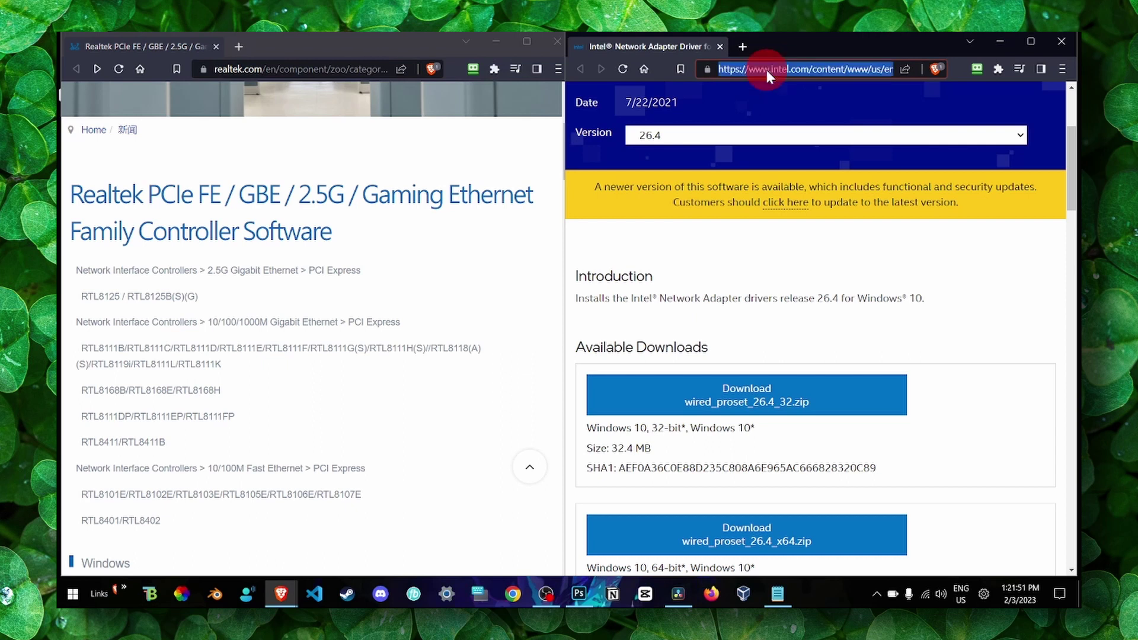
pyautogui.click(768, 70)
pyautogui.tripleClick(766, 70)
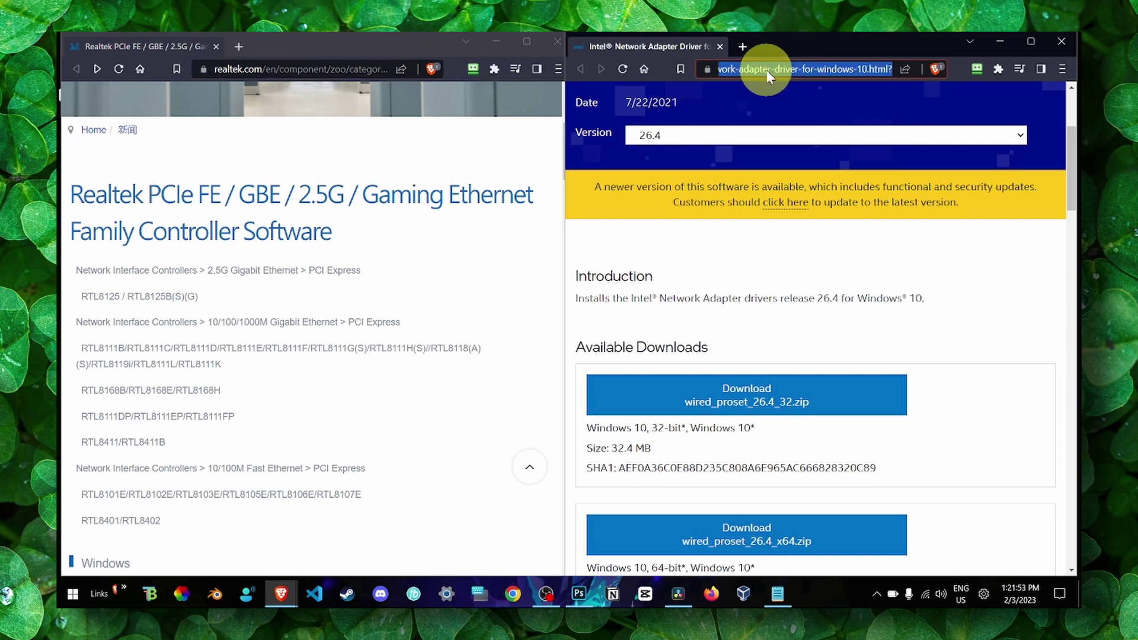
pyautogui.rightClick(766, 70)
pyautogui.click(616, 147)
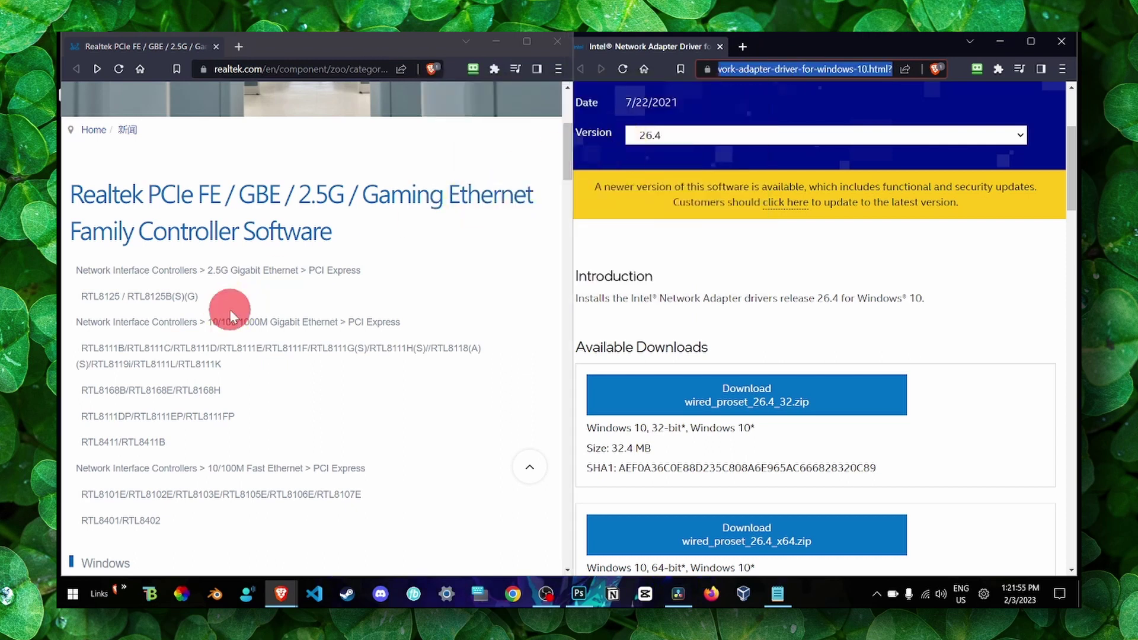
# - Review the Windows driver downloads on the Realtek and Intel pages and close both browser windows
pyautogui.click(230, 310)
pyautogui.scroll(-5, 191, 295)
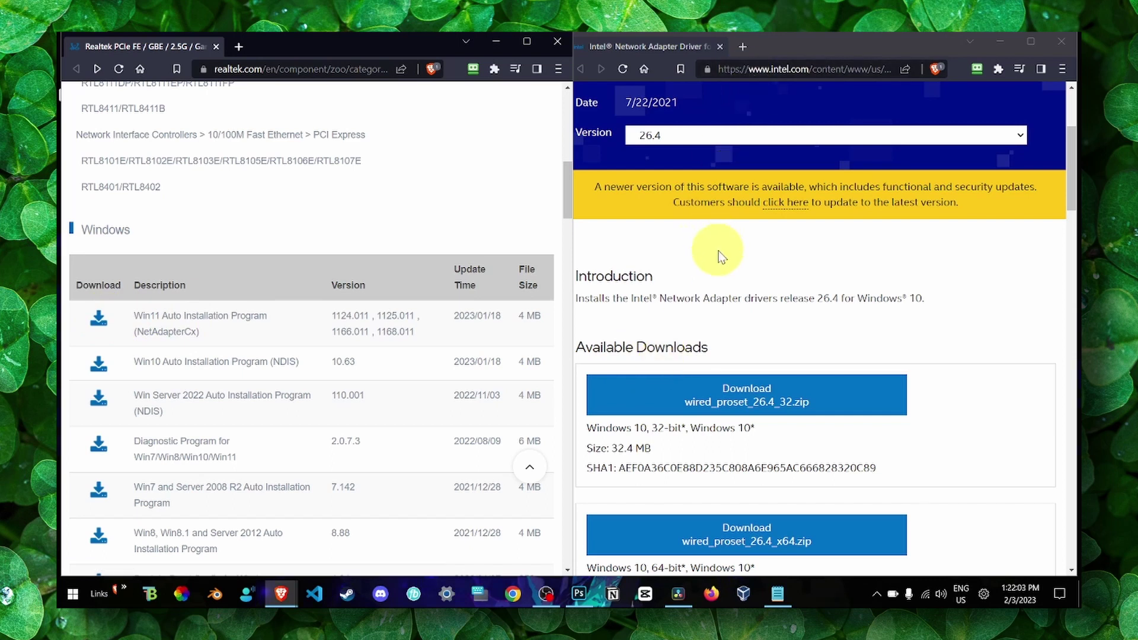
pyautogui.scroll(-2, 640, 308)
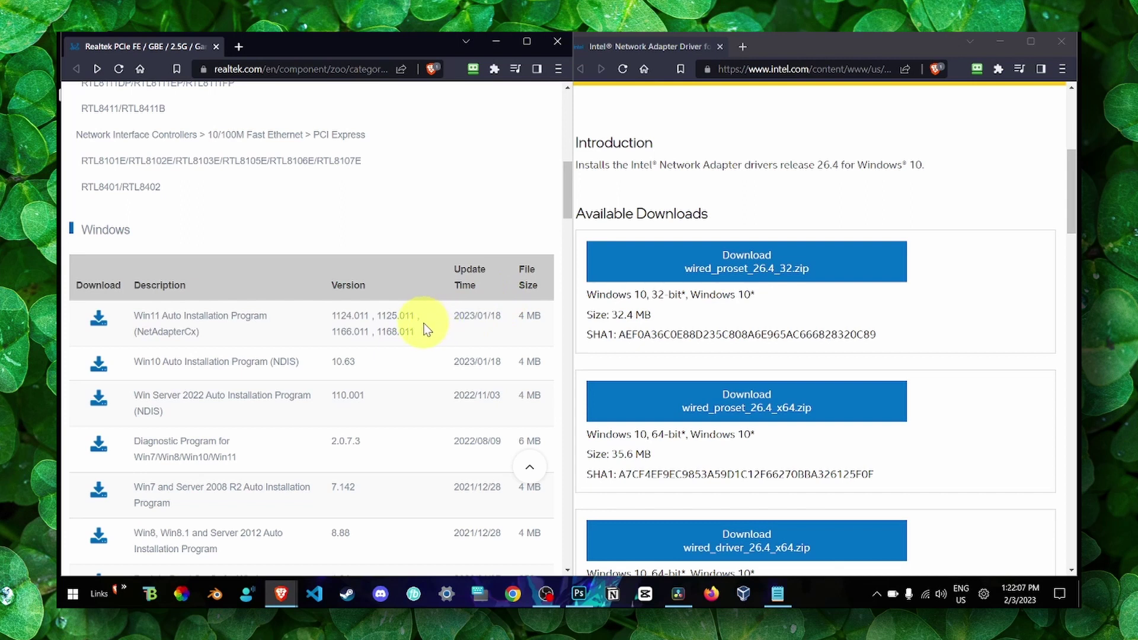
pyautogui.click(557, 41)
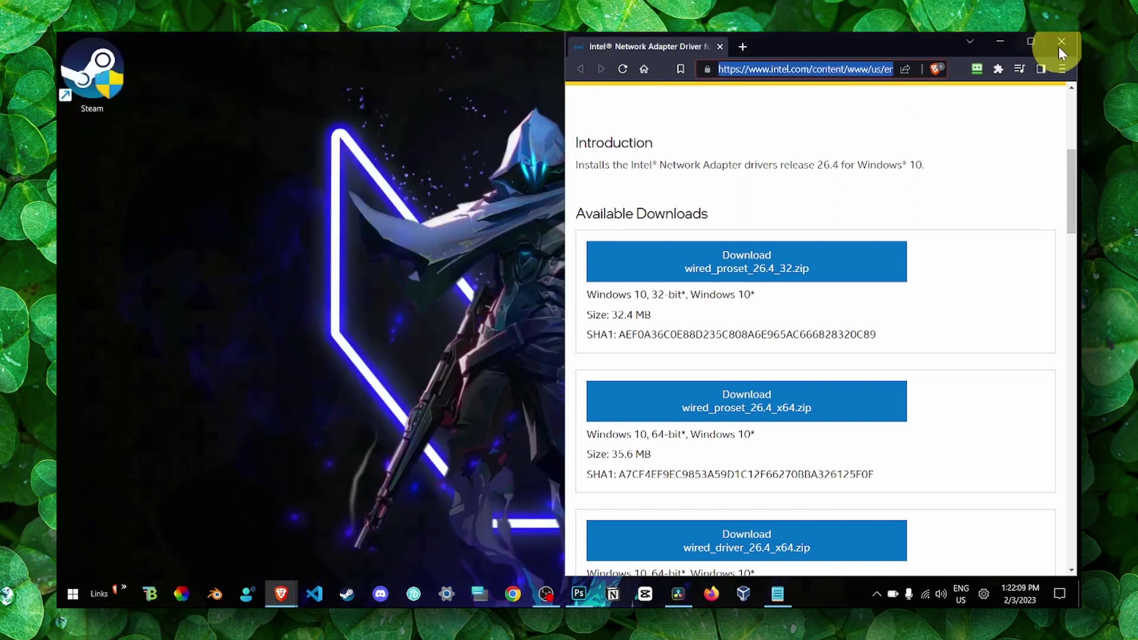
pyautogui.click(1059, 47)
# - Find the Windows Update settings and expand the driver updates among the advanced optional updates
pyautogui.press('super+s')
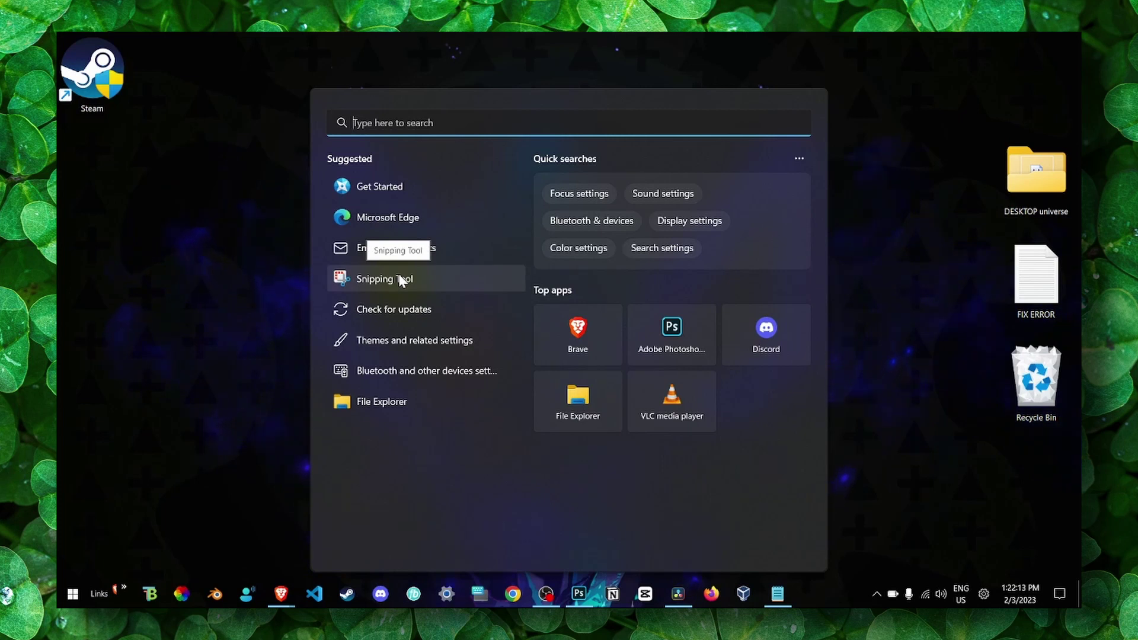
pyautogui.write('windows update')
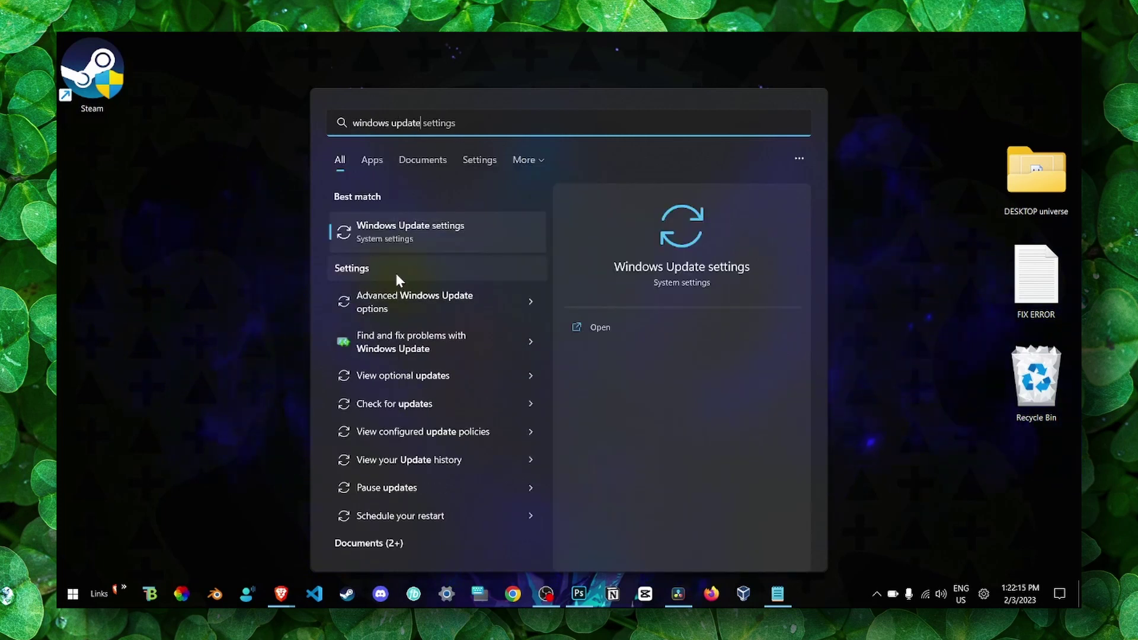
pyautogui.click(397, 228)
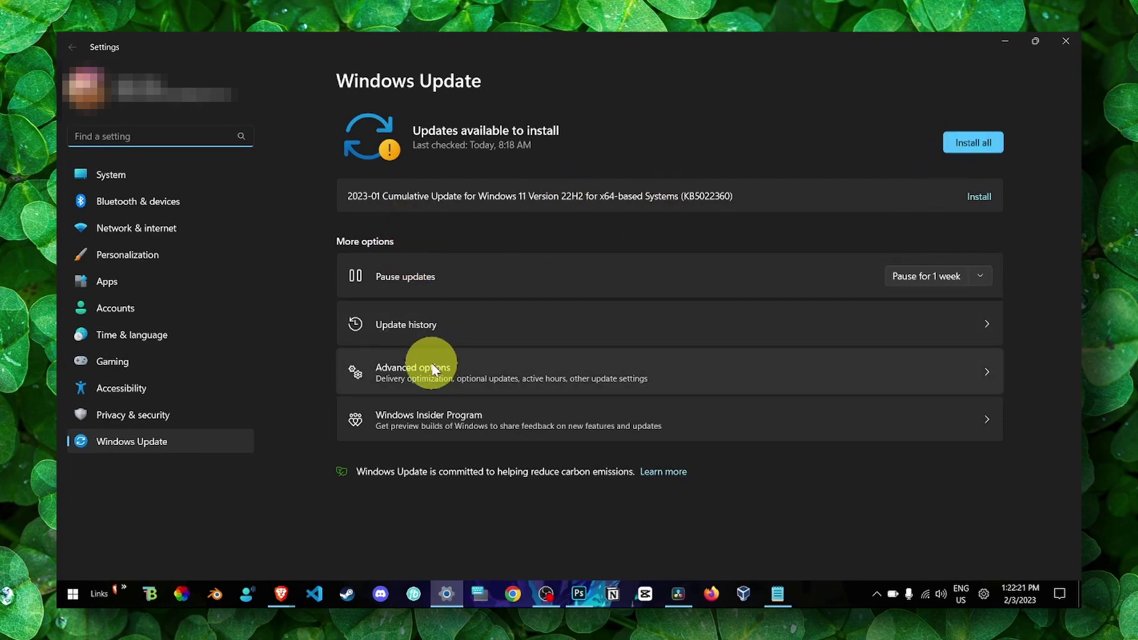
pyautogui.click(391, 368)
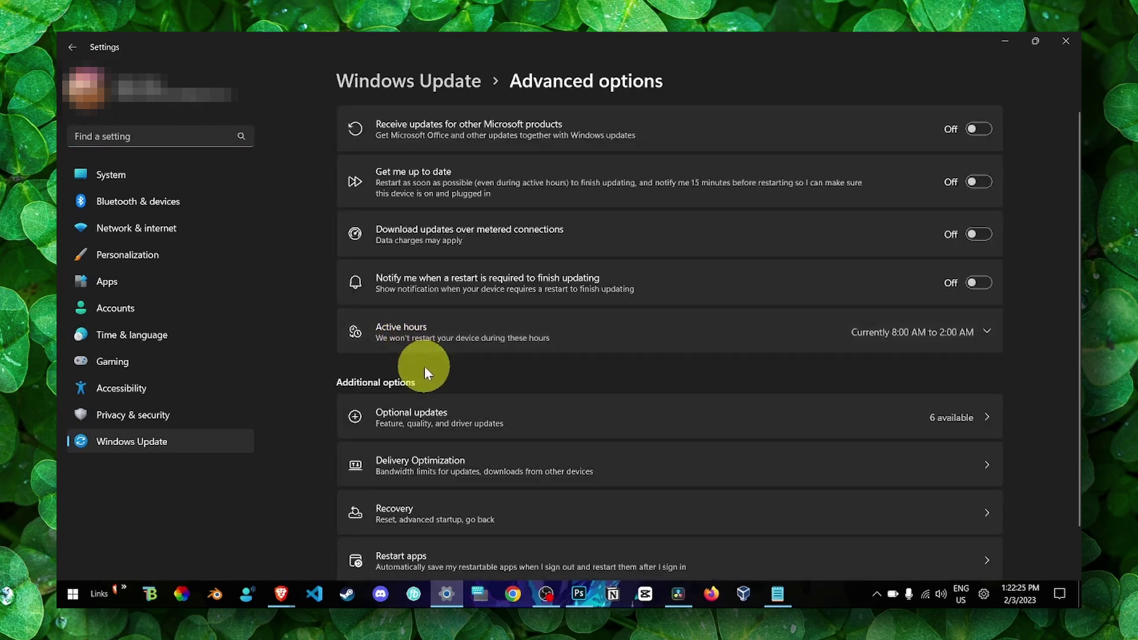
pyautogui.click(430, 418)
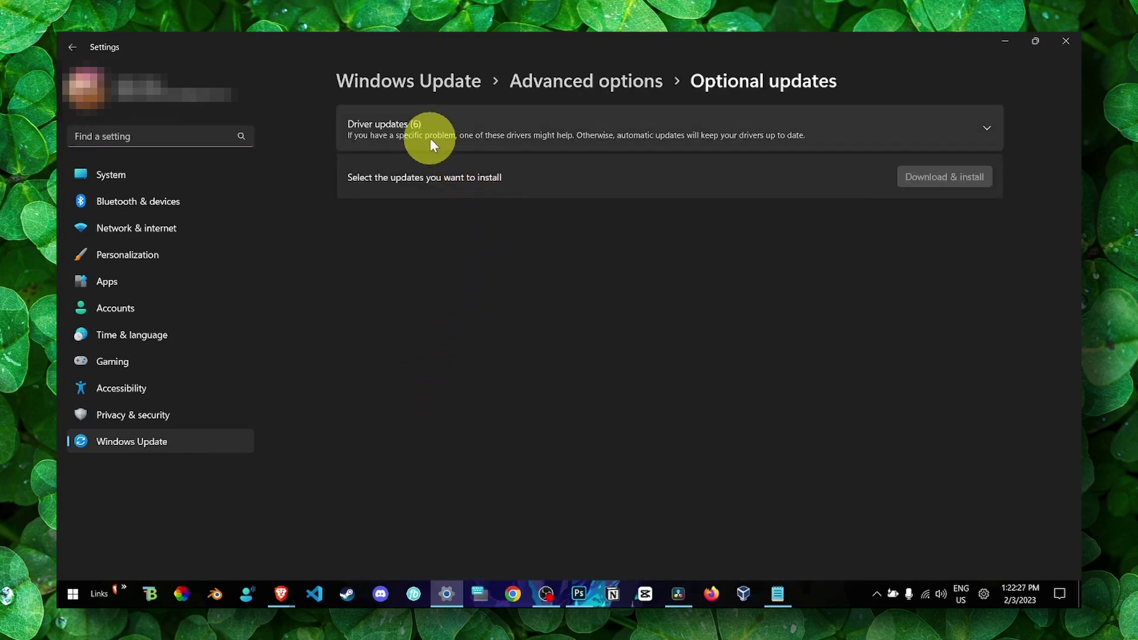
pyautogui.click(428, 137)
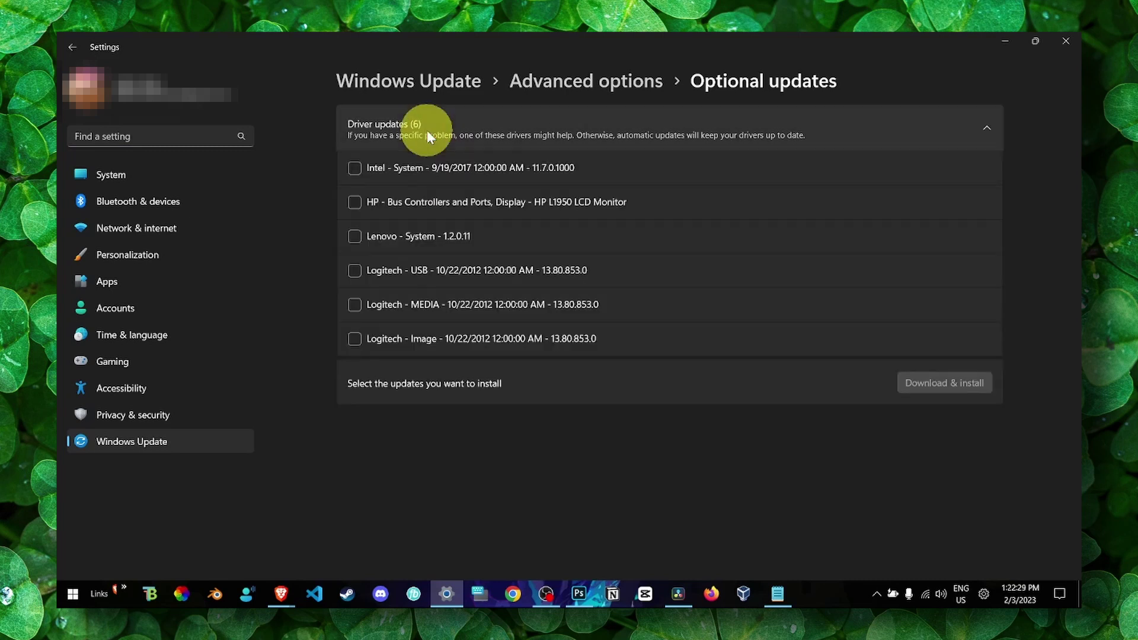
# - Select the Intel System, HP L1950 LCD Monitor and Lenovo System driver updates, and close Settings
pyautogui.click(369, 171)
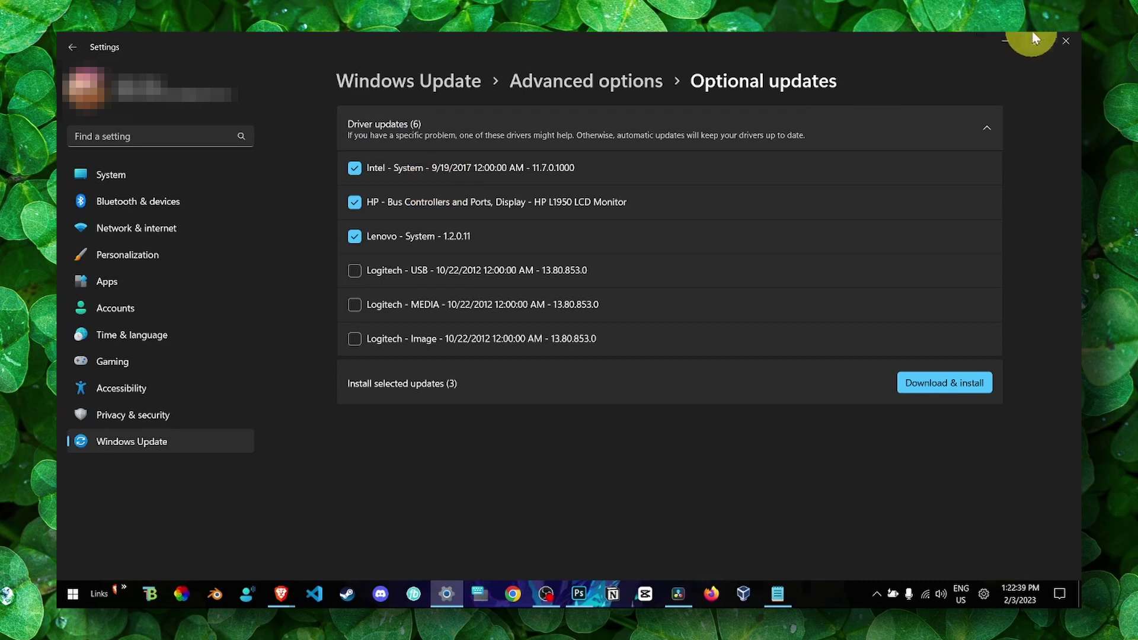
pyautogui.click(1054, 40)
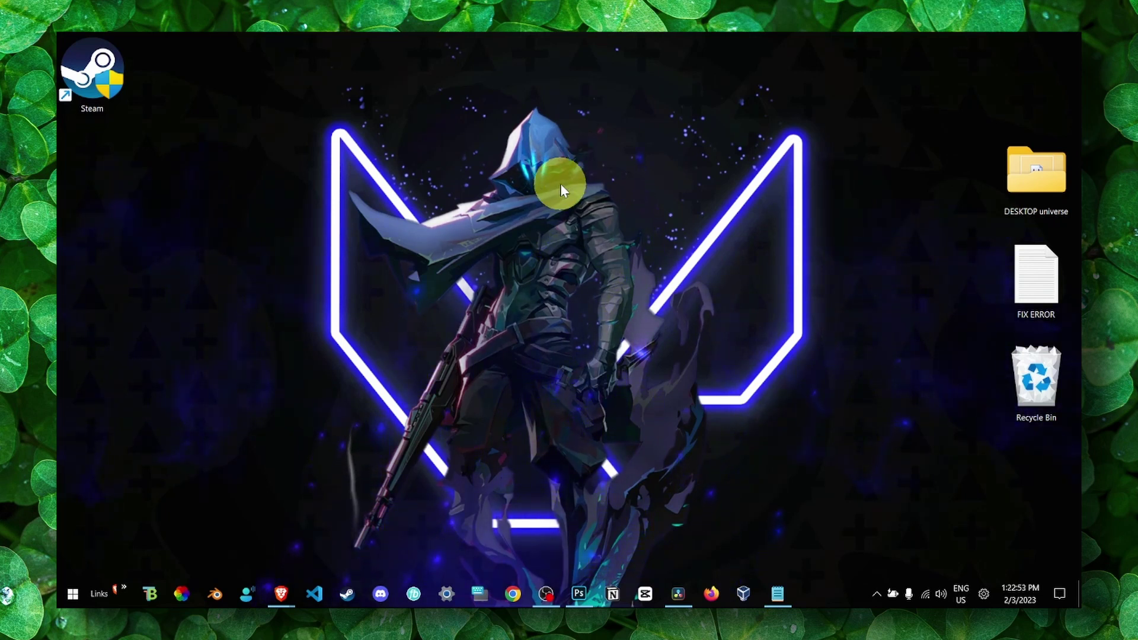
pyautogui.click(529, 257)
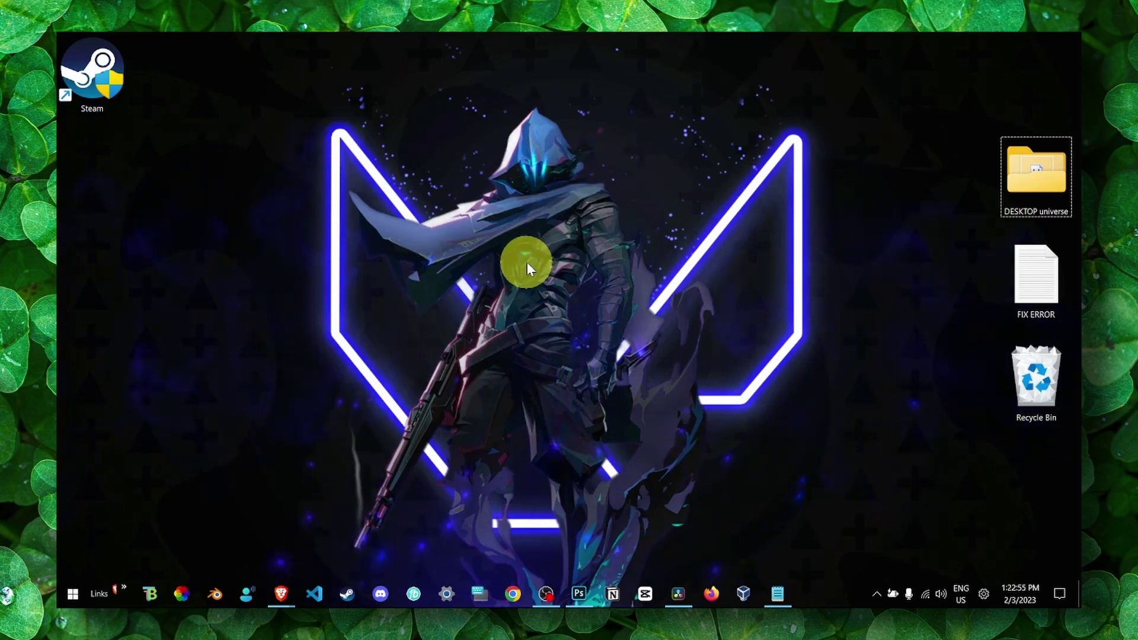